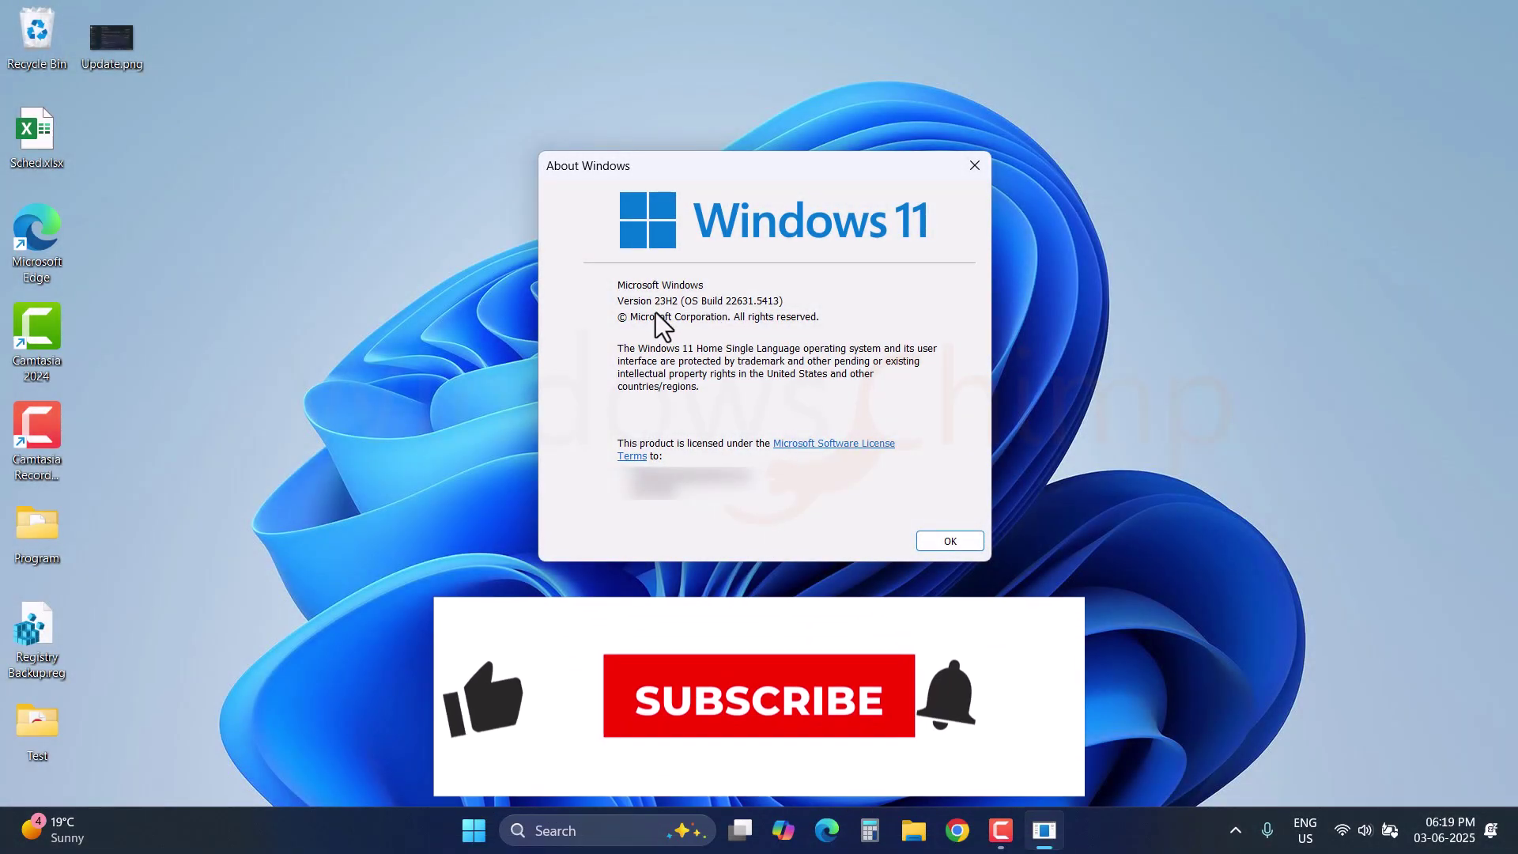
# Launch Settings from Start and check Windows Update for available updates twice
pyautogui.click(474, 834)
pyautogui.click(1002, 335)
pyautogui.click(107, 648)
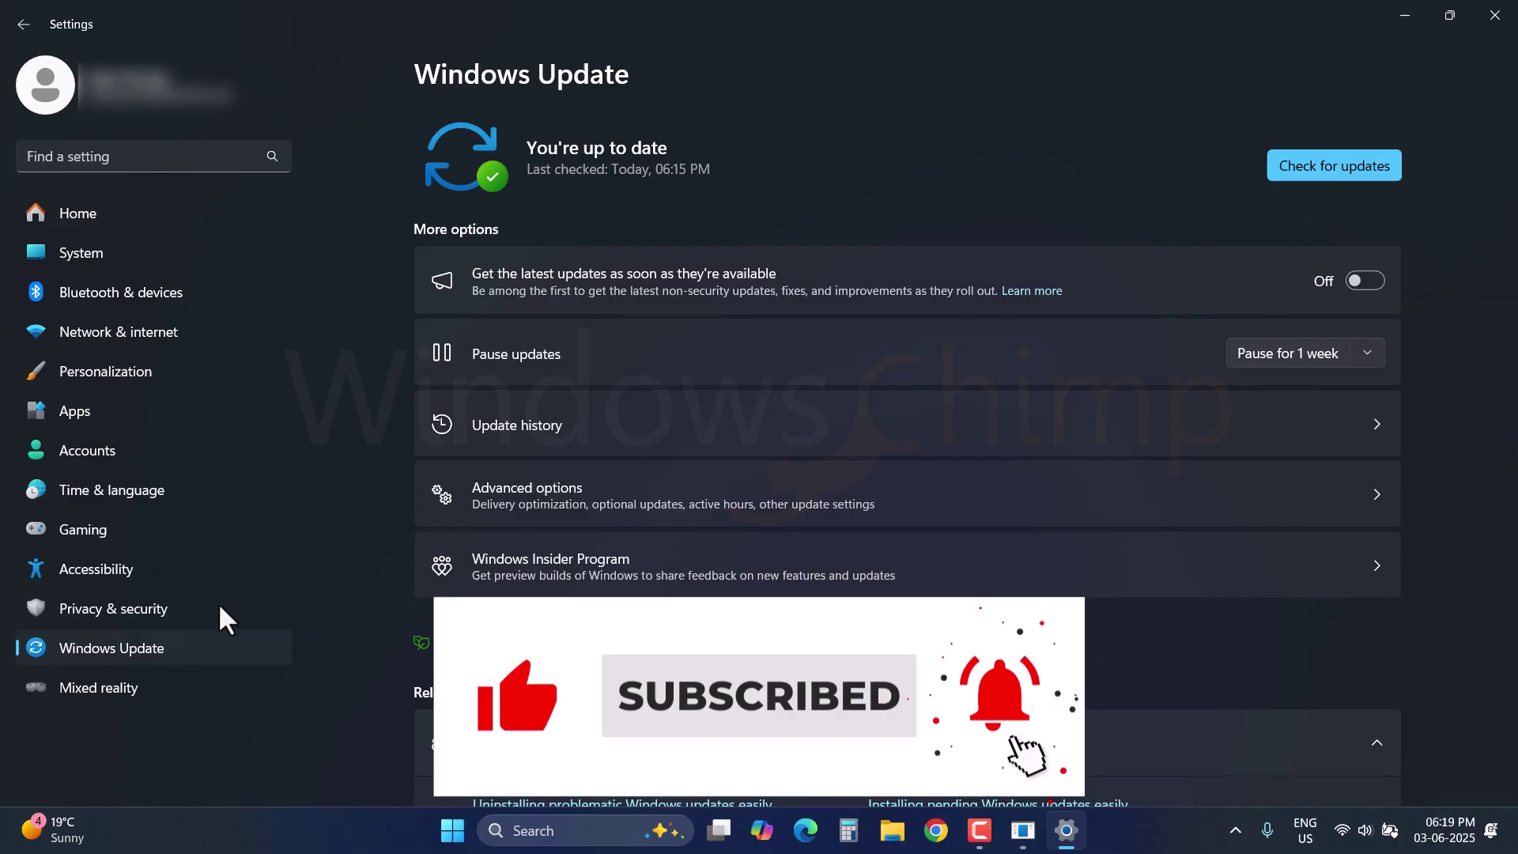
pyautogui.click(1348, 172)
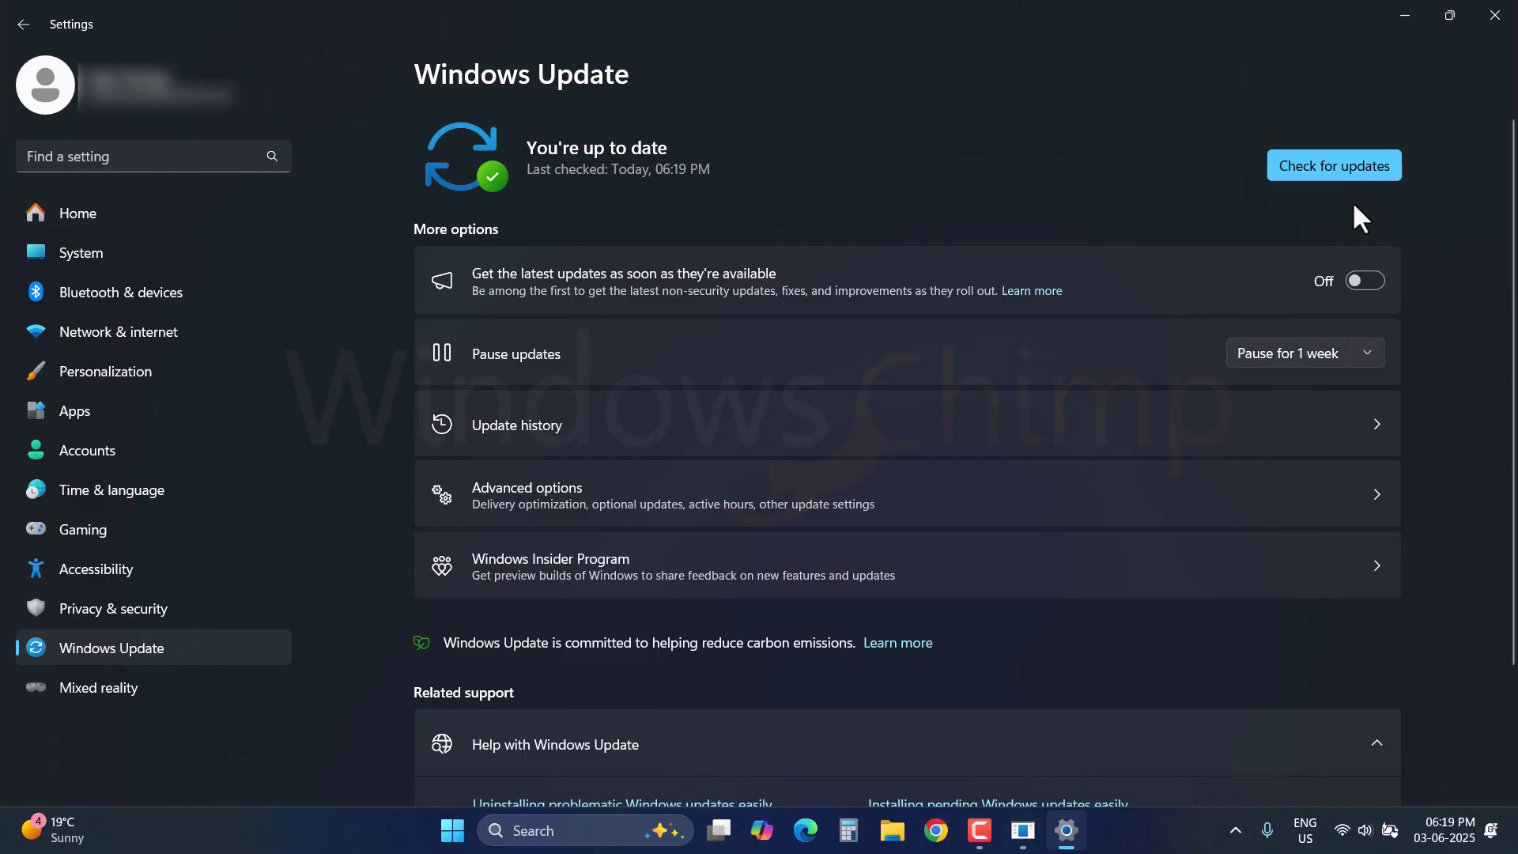
pyautogui.click(1334, 176)
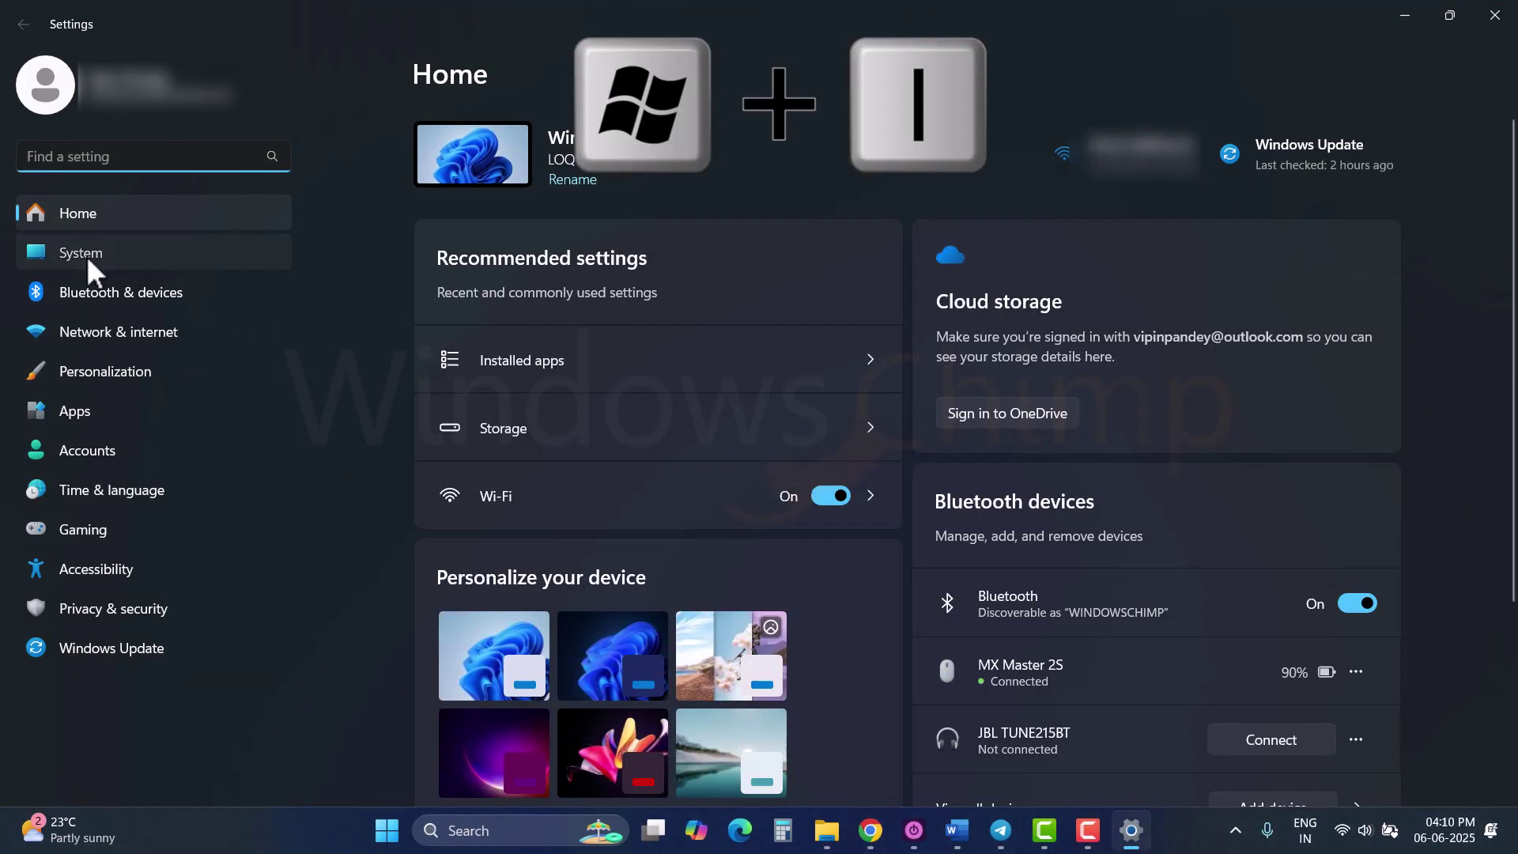
# Navigate System > Troubleshoot > Other troubleshooters
pyautogui.click(83, 253)
pyautogui.scroll(-5, 647, 391)
pyautogui.scroll(-2, 640, 407)
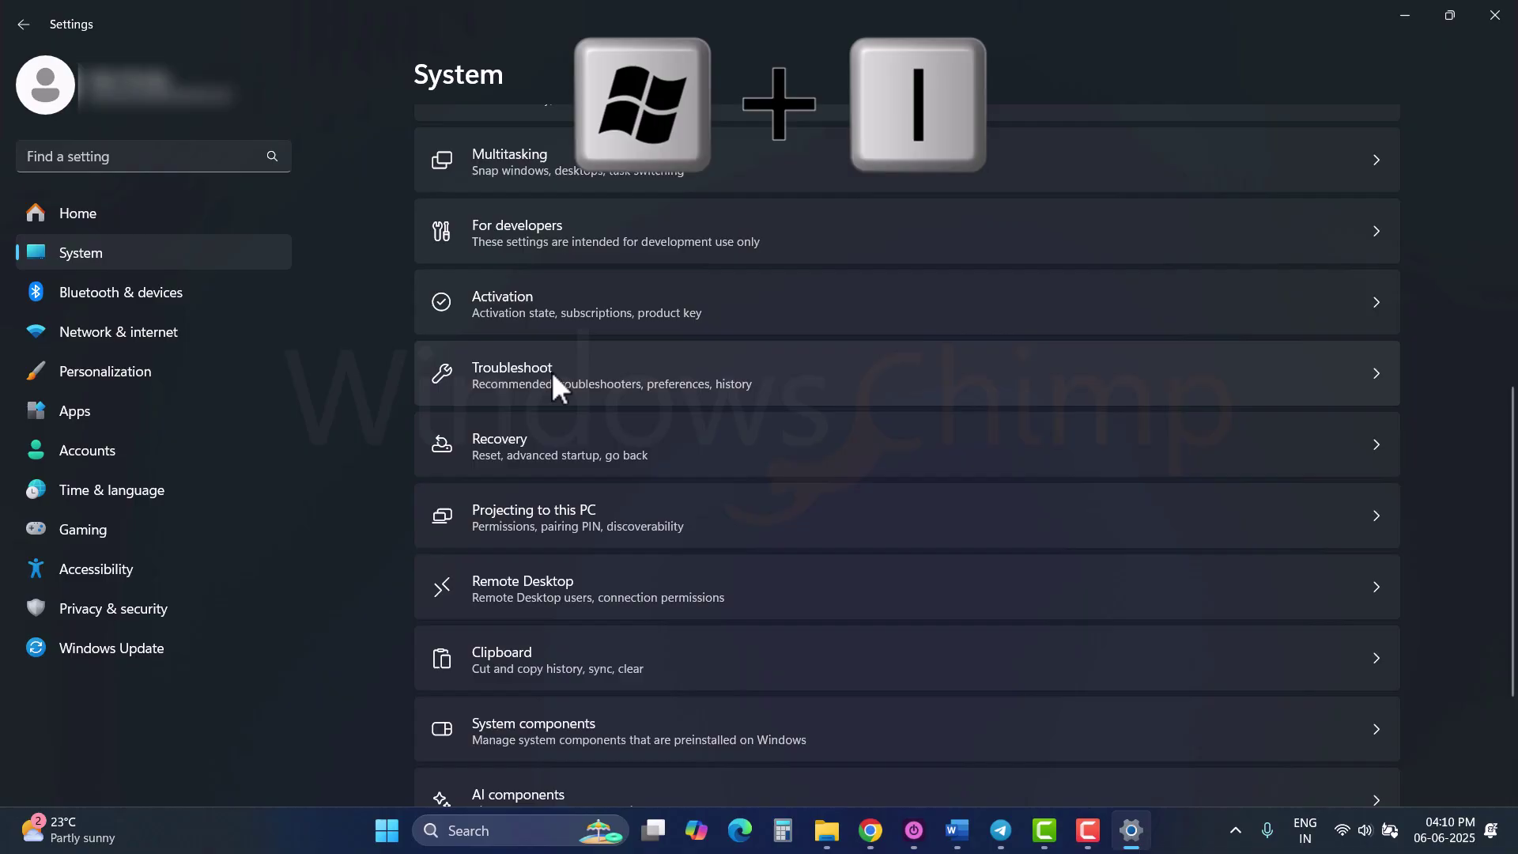
pyautogui.click(552, 371)
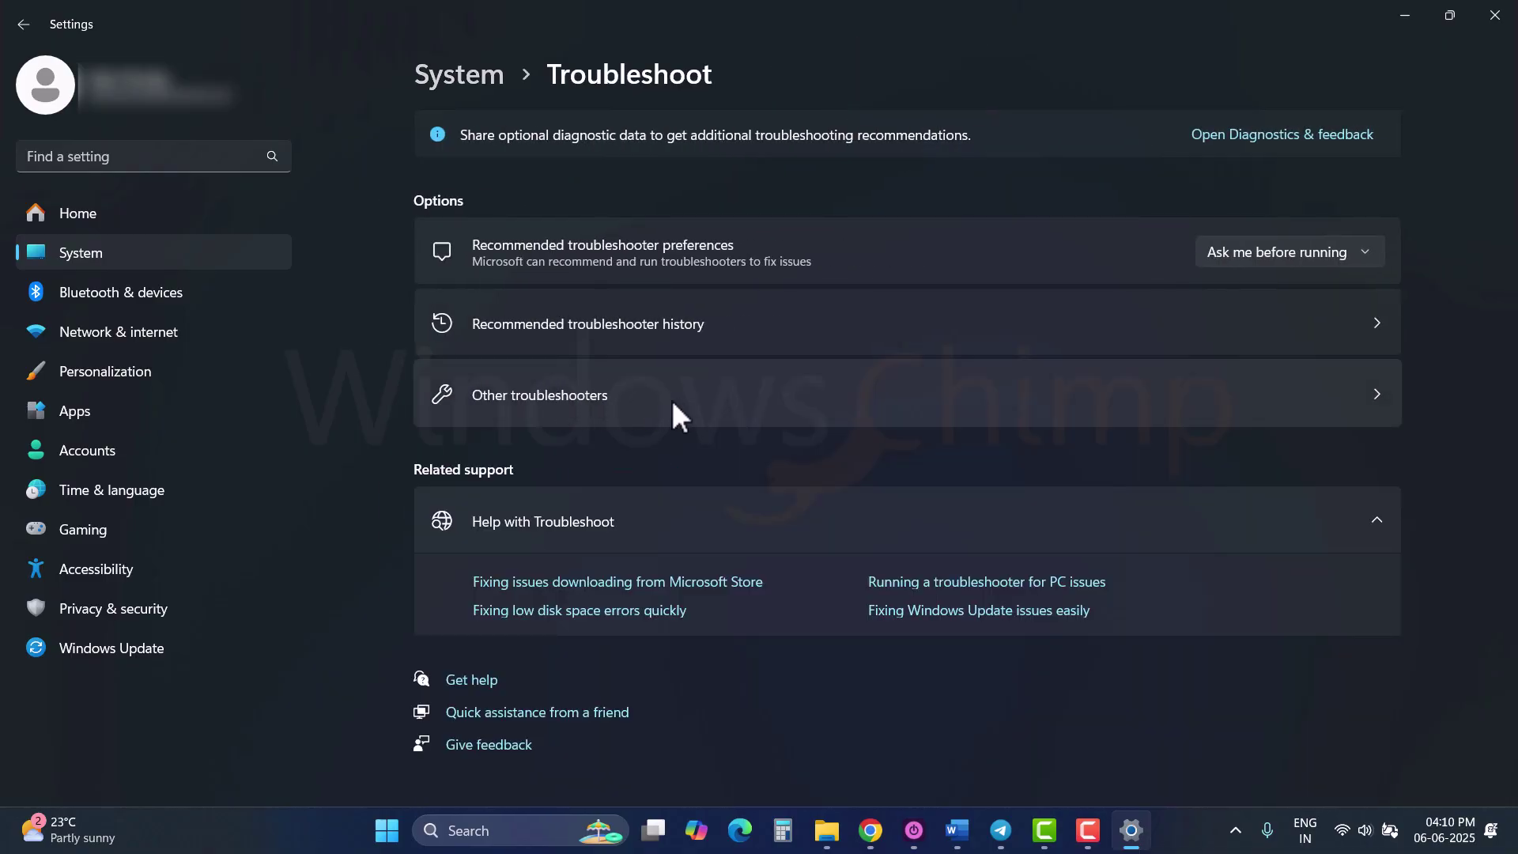
pyautogui.click(643, 398)
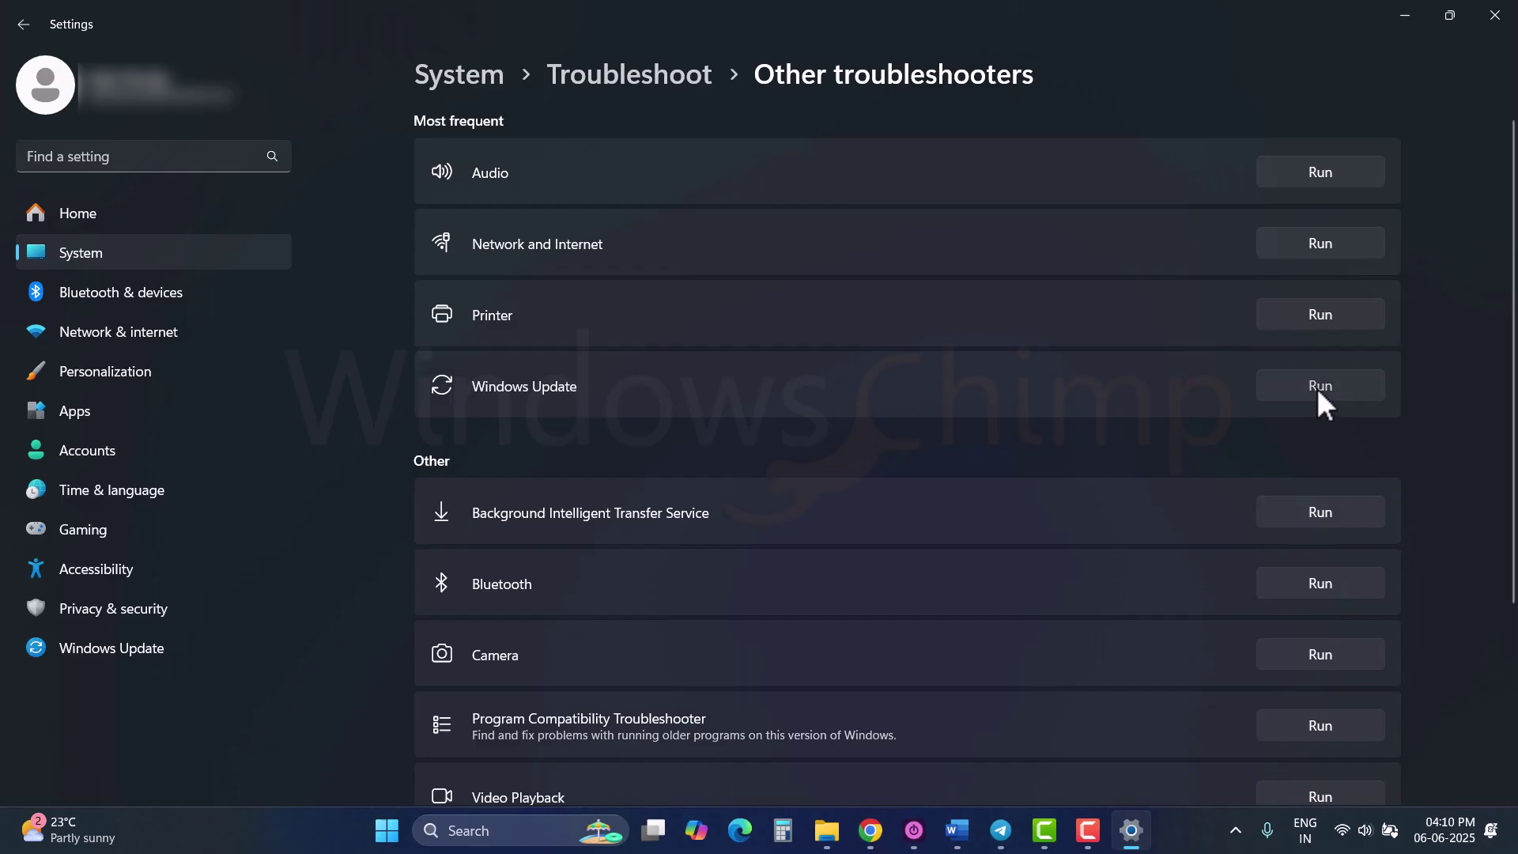
# Run the Windows Update troubleshooter for an update that won't install, approving the automated diagnostic
pyautogui.click(1318, 385)
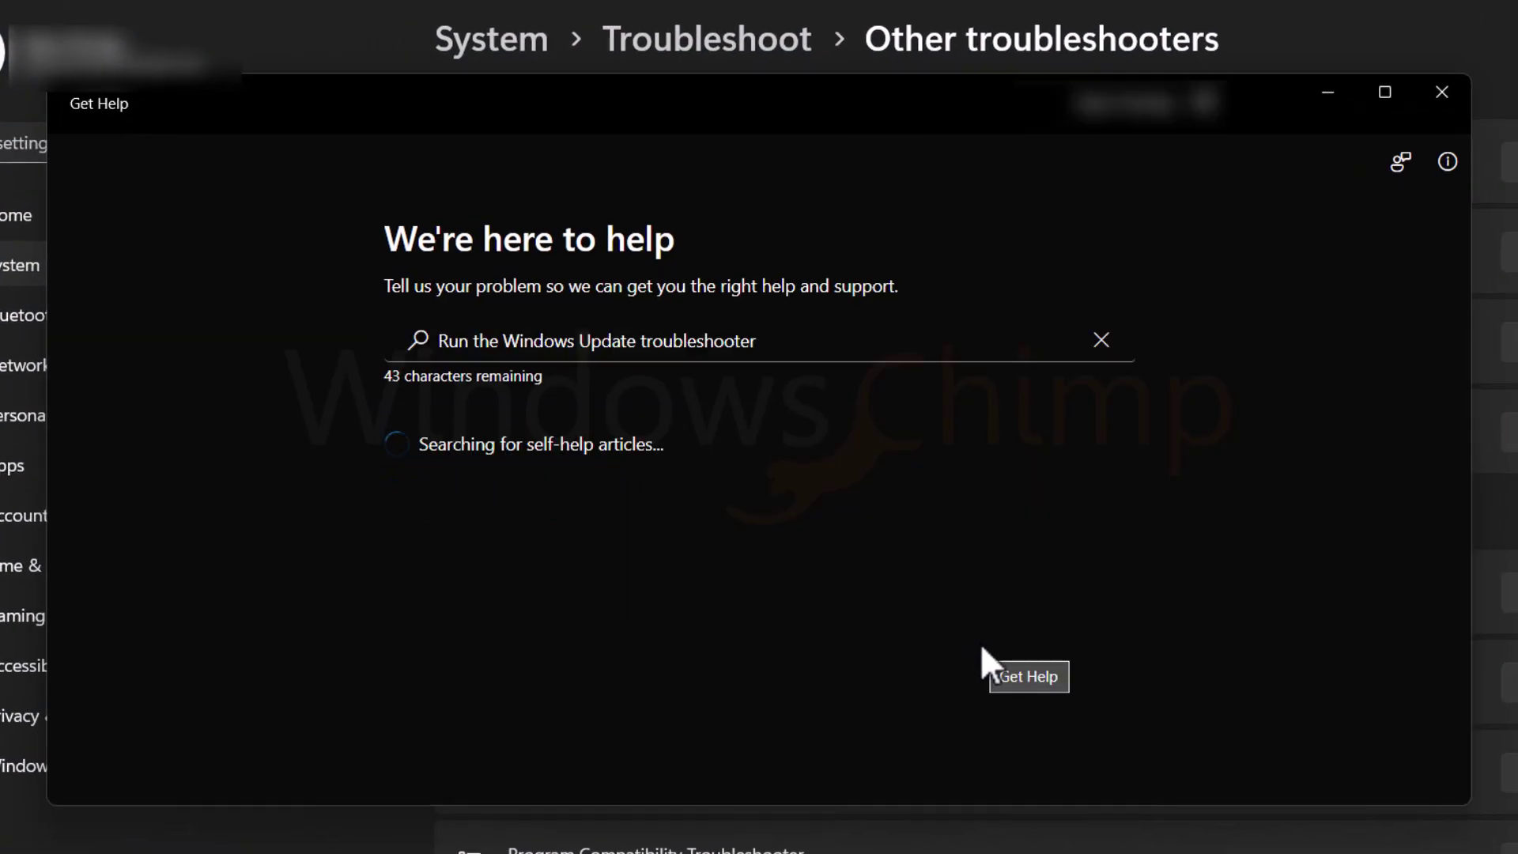
pyautogui.click(690, 474)
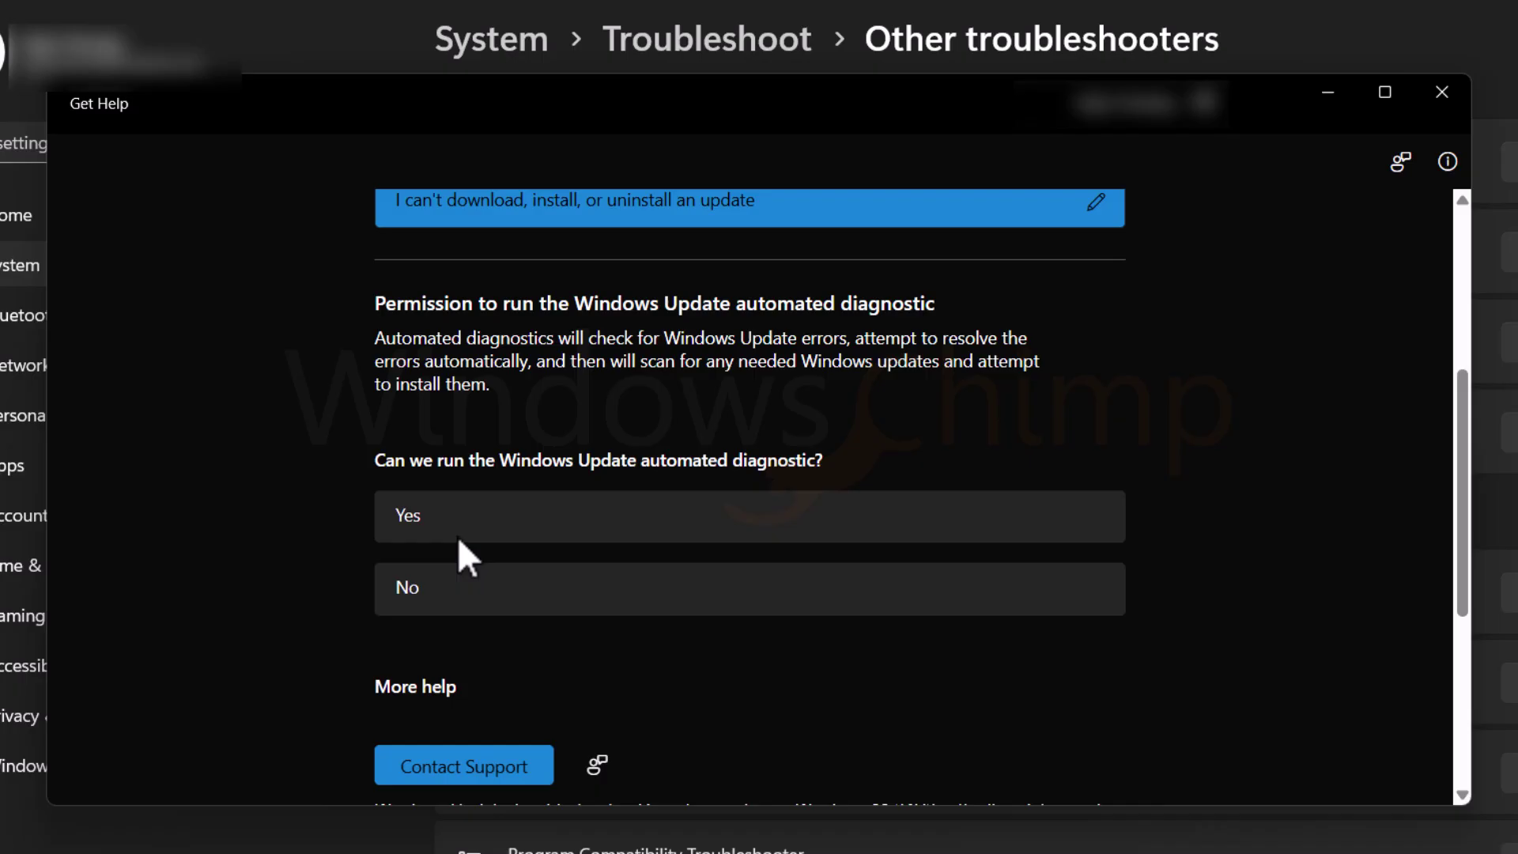
pyautogui.click(459, 537)
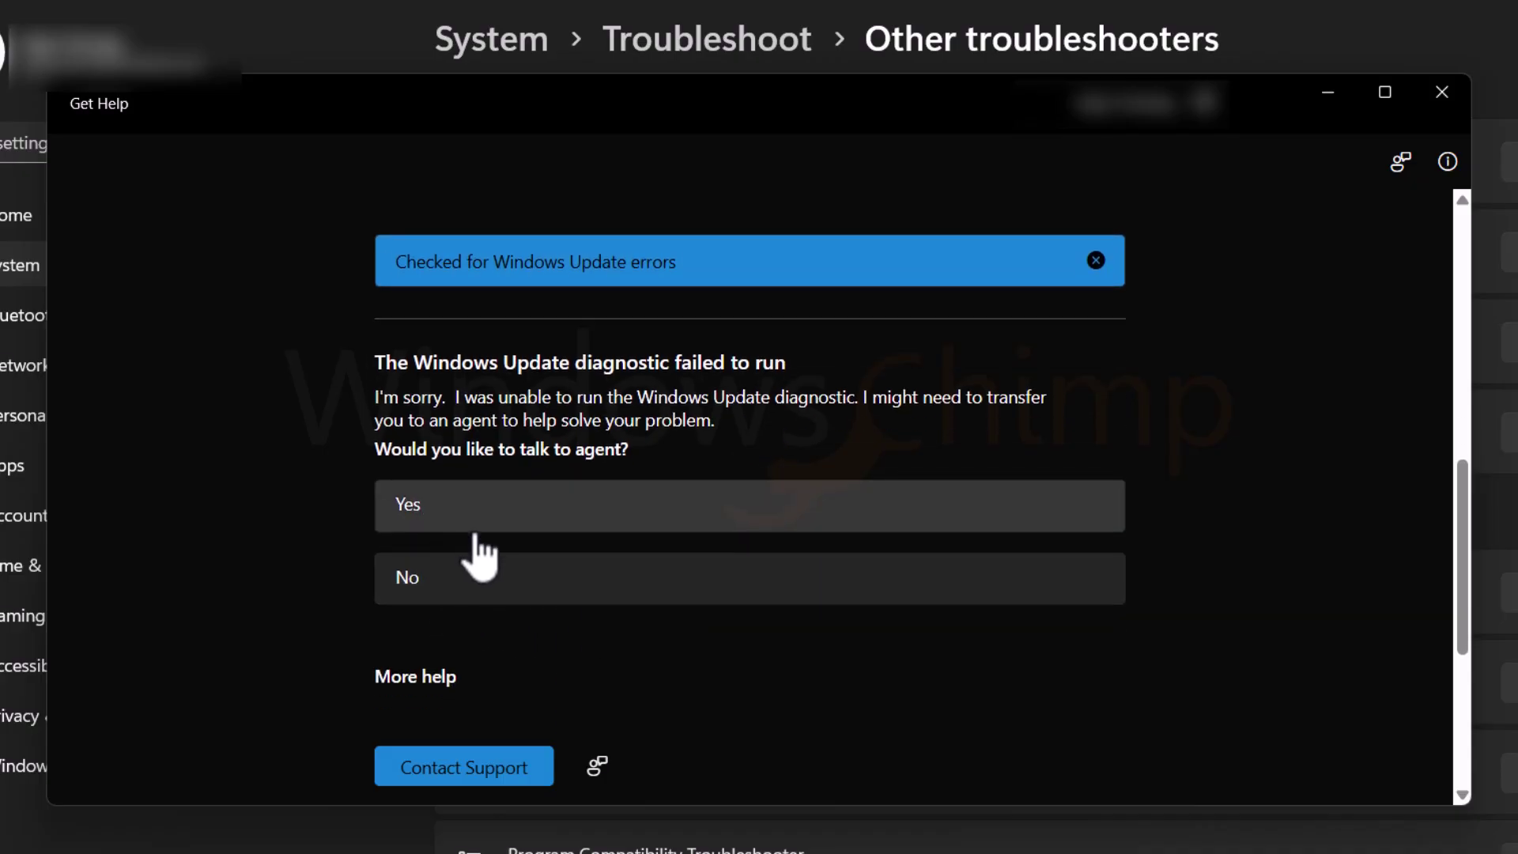
pyautogui.scroll(3, 761, 562)
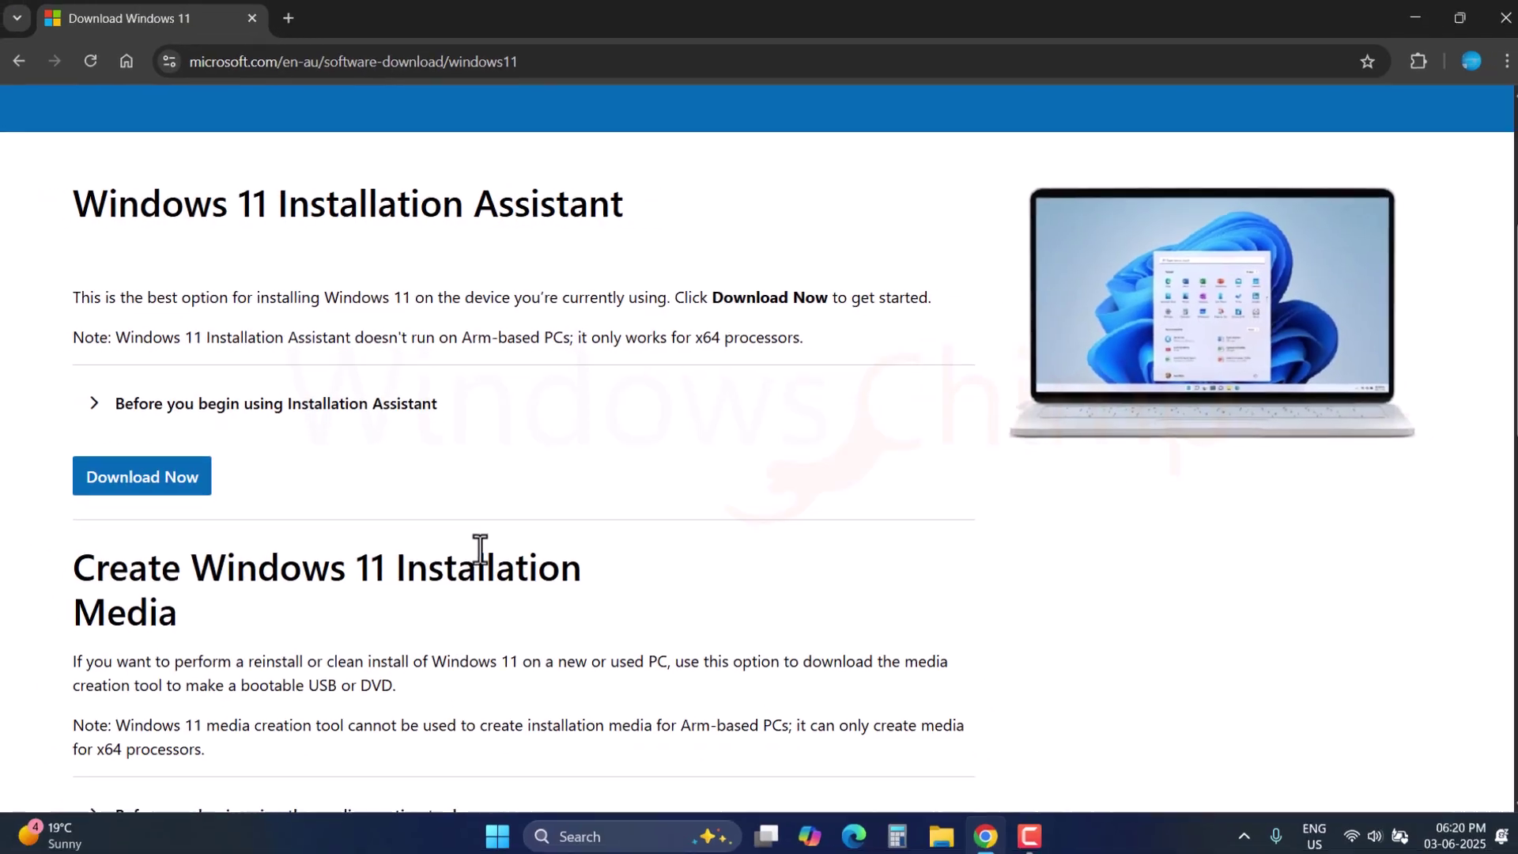
pyautogui.scroll(-3, 463, 545)
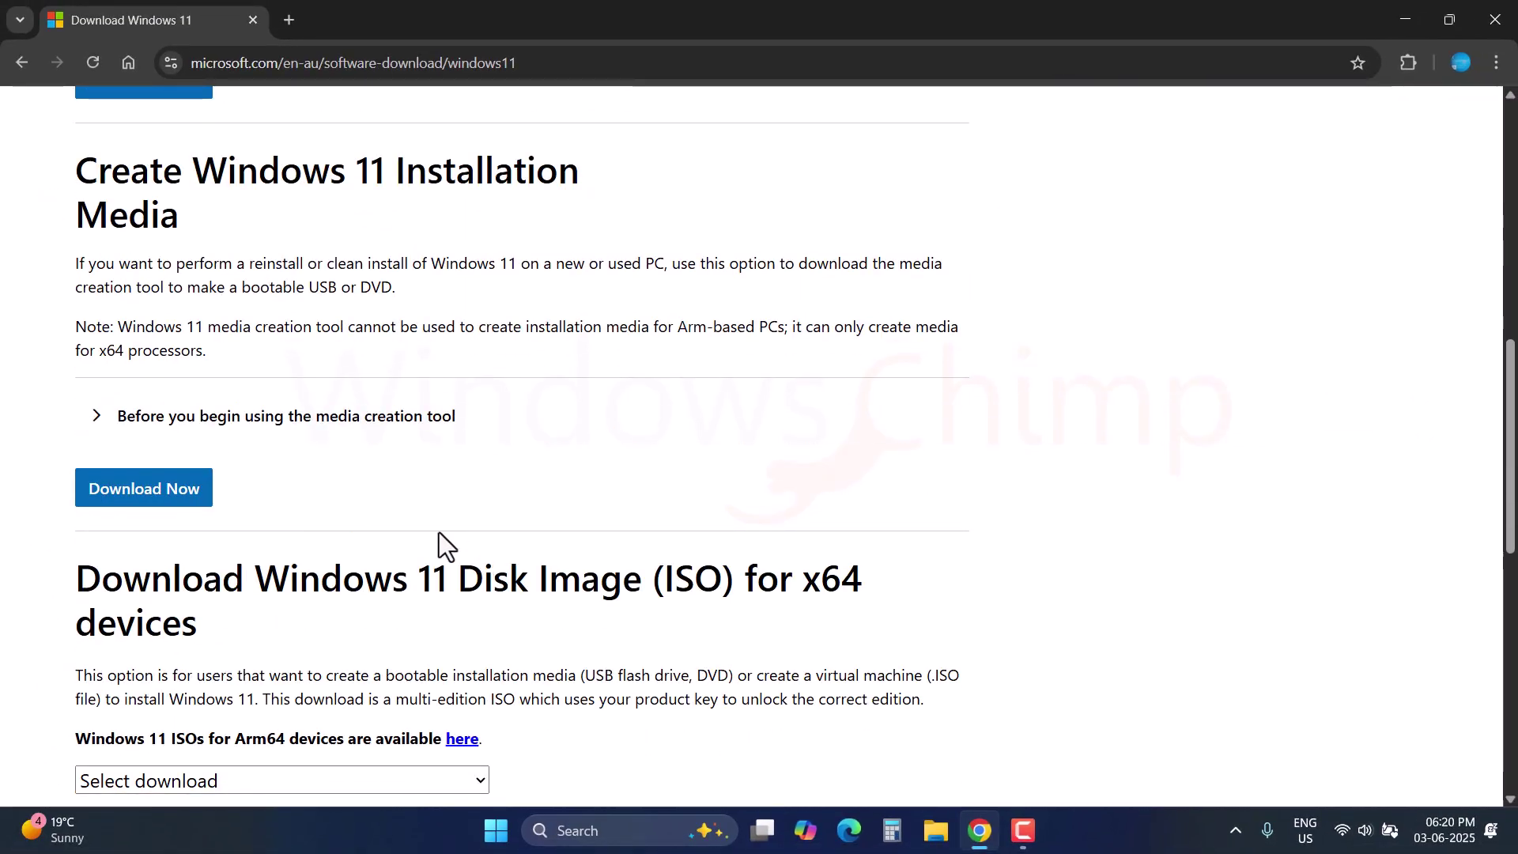
pyautogui.scroll(1, 439, 533)
pyautogui.scroll(-1, 178, 471)
pyautogui.scroll(2, 178, 474)
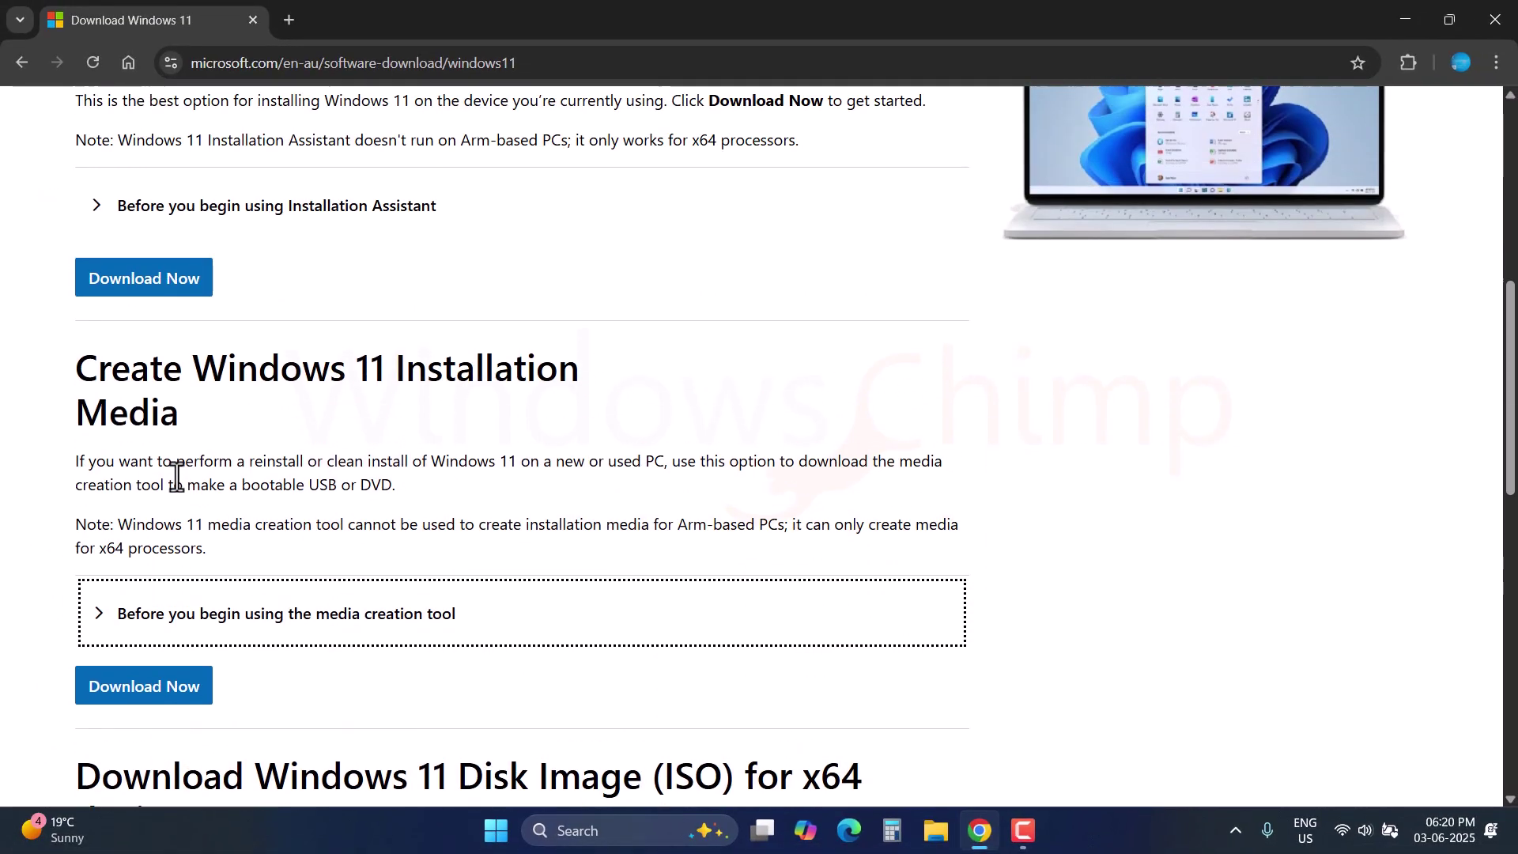
pyautogui.scroll(1, 178, 483)
pyautogui.scroll(-2, 178, 487)
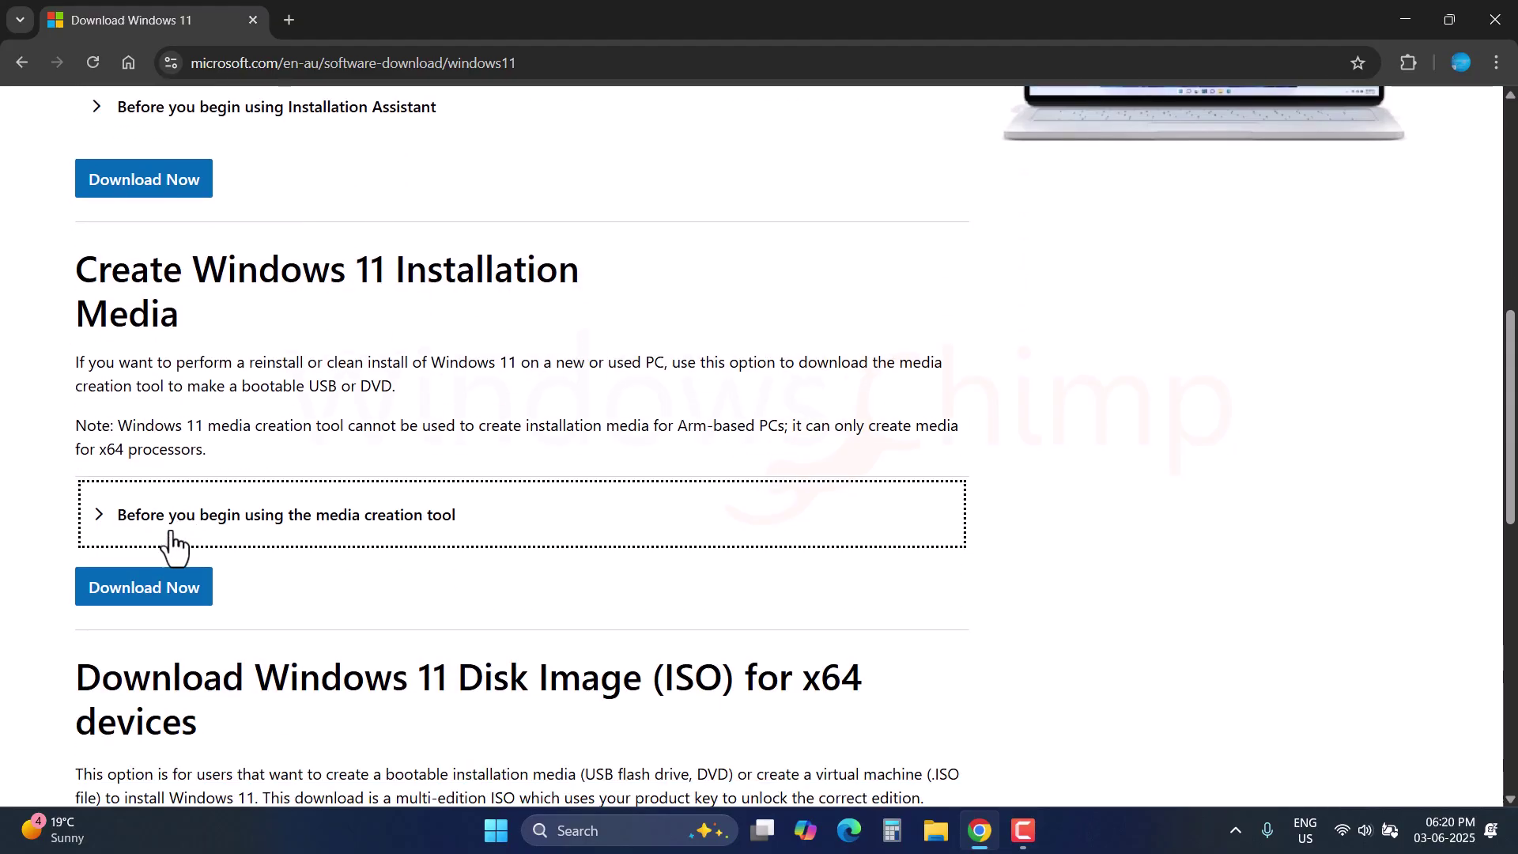
# Download mediacreationtool.exe, launch it and allow it to make changes
pyautogui.click(154, 607)
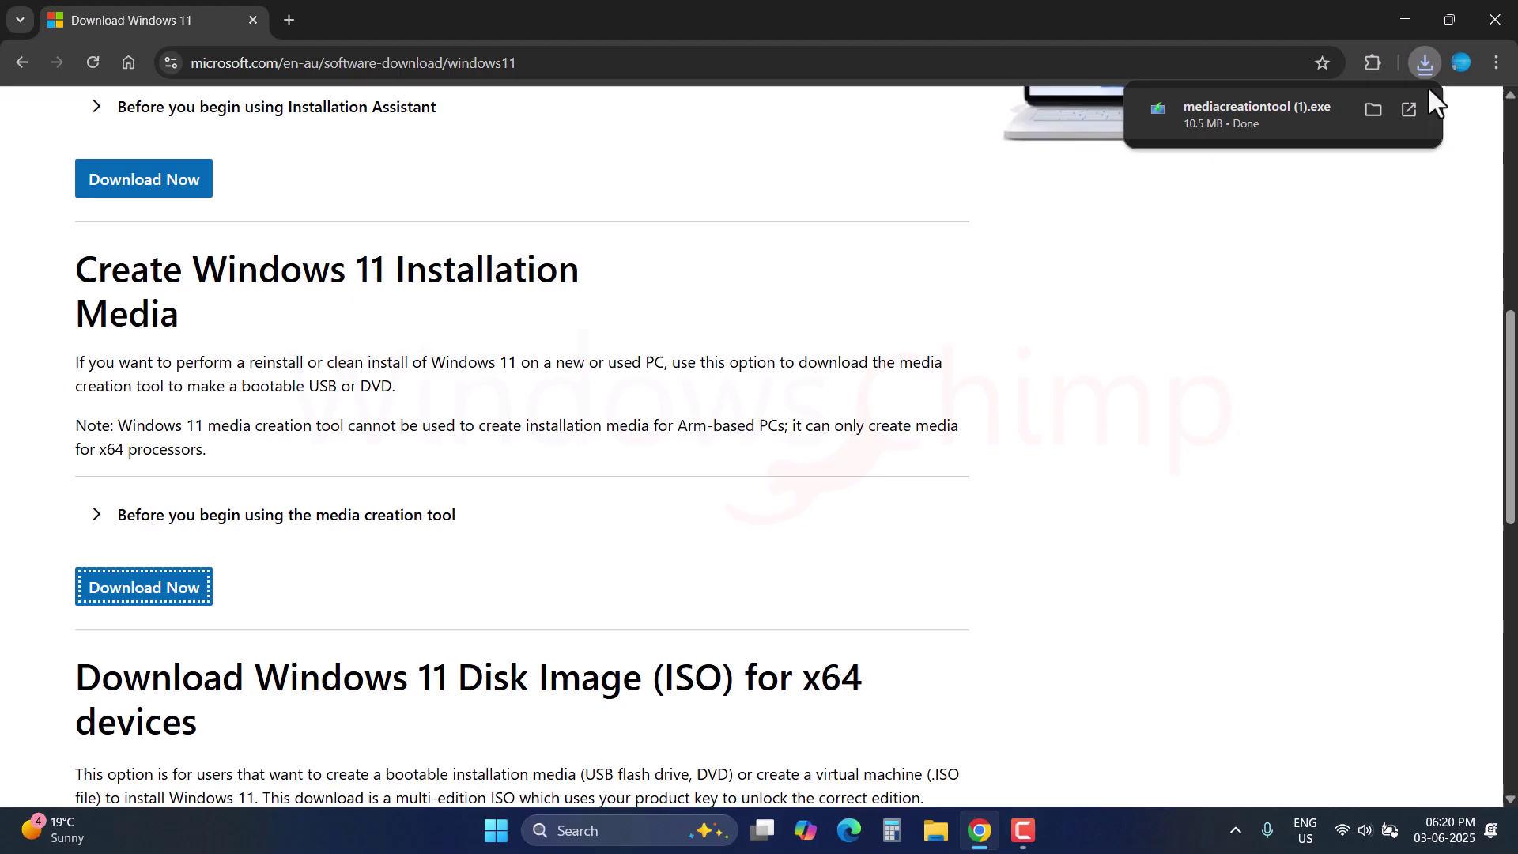
pyautogui.click(1253, 101)
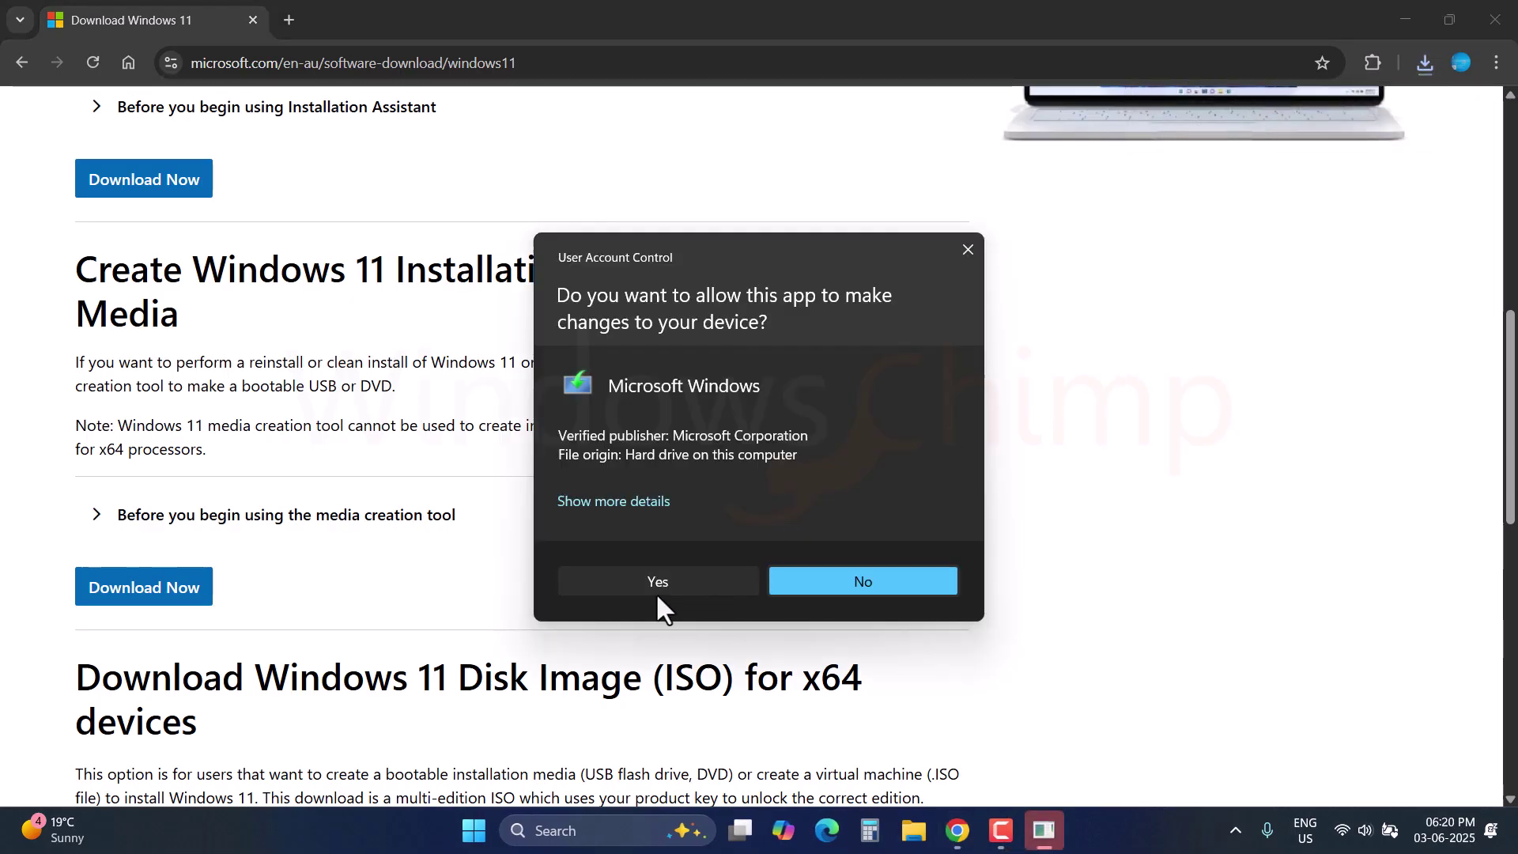
pyautogui.click(665, 581)
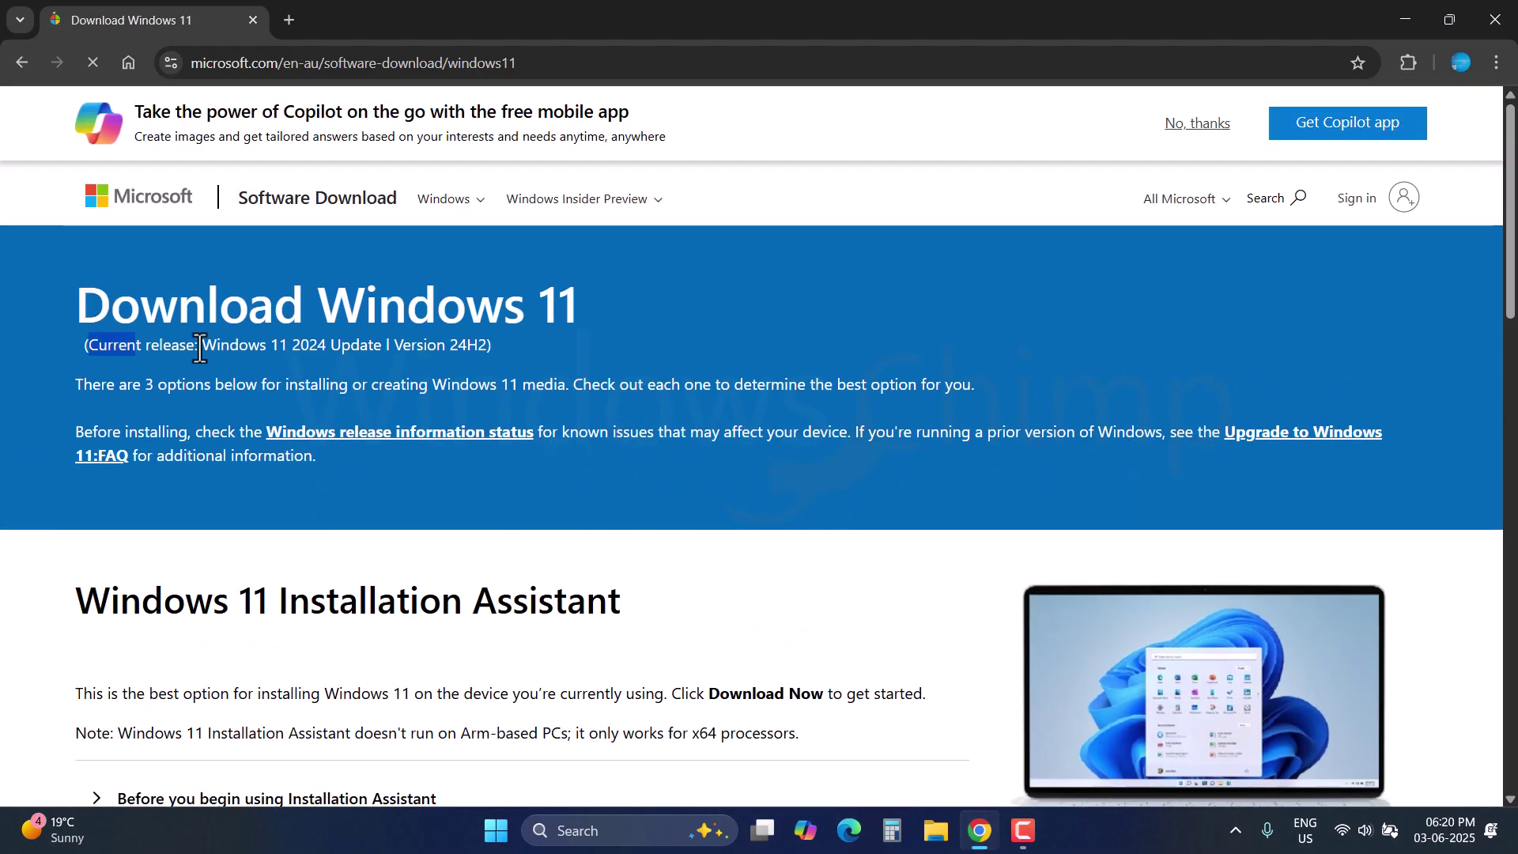
# Download the Windows 11 Installation Assistant, launch it and approve the UAC prompt
pyautogui.moveTo(200, 346); pyautogui.dragTo(460, 344)
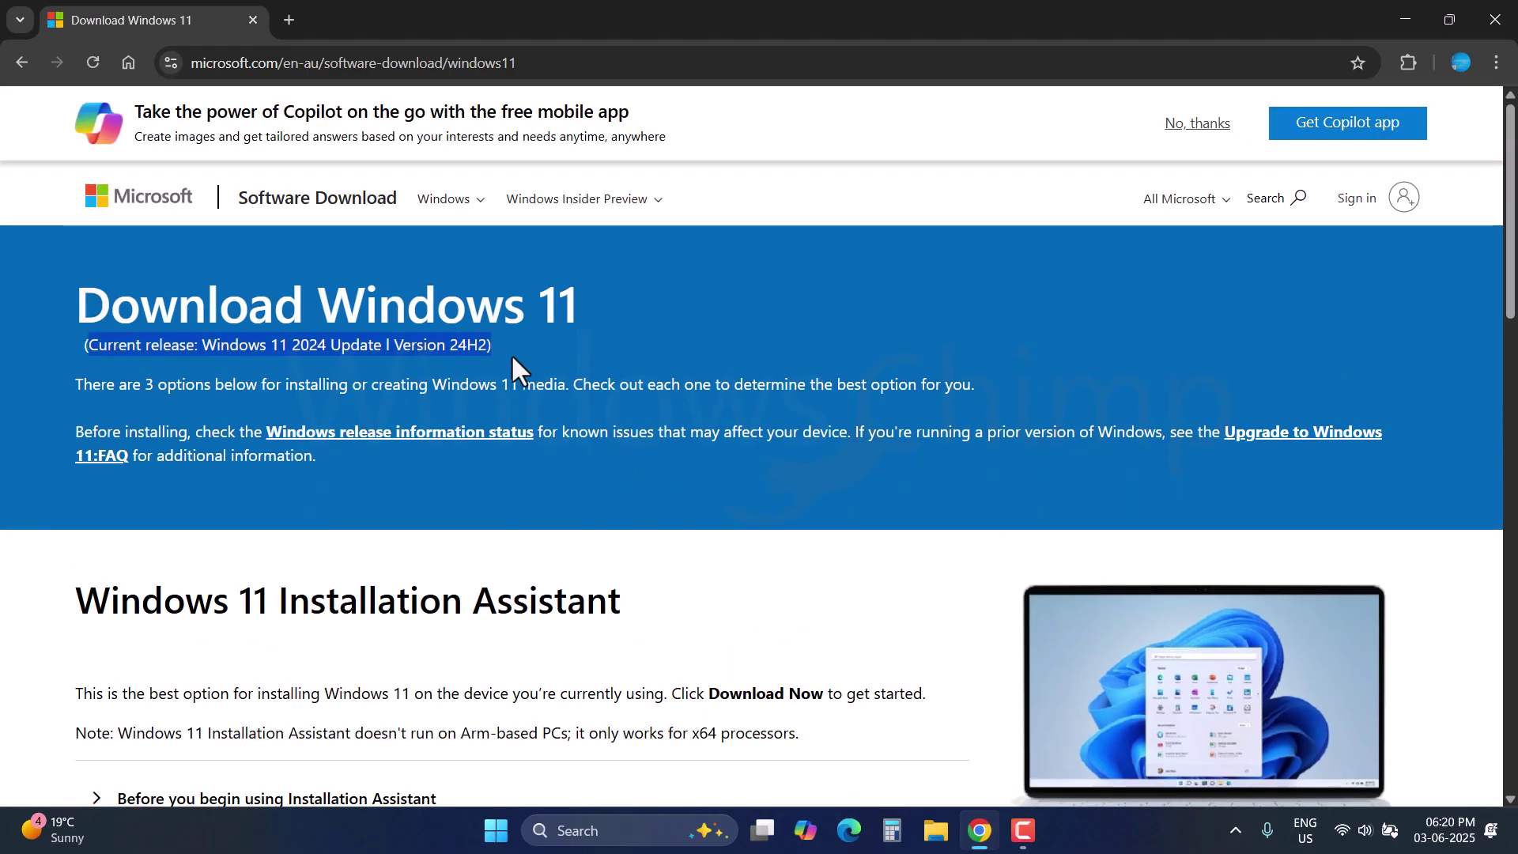
pyautogui.scroll(-1, 484, 537)
pyautogui.scroll(-2, 483, 538)
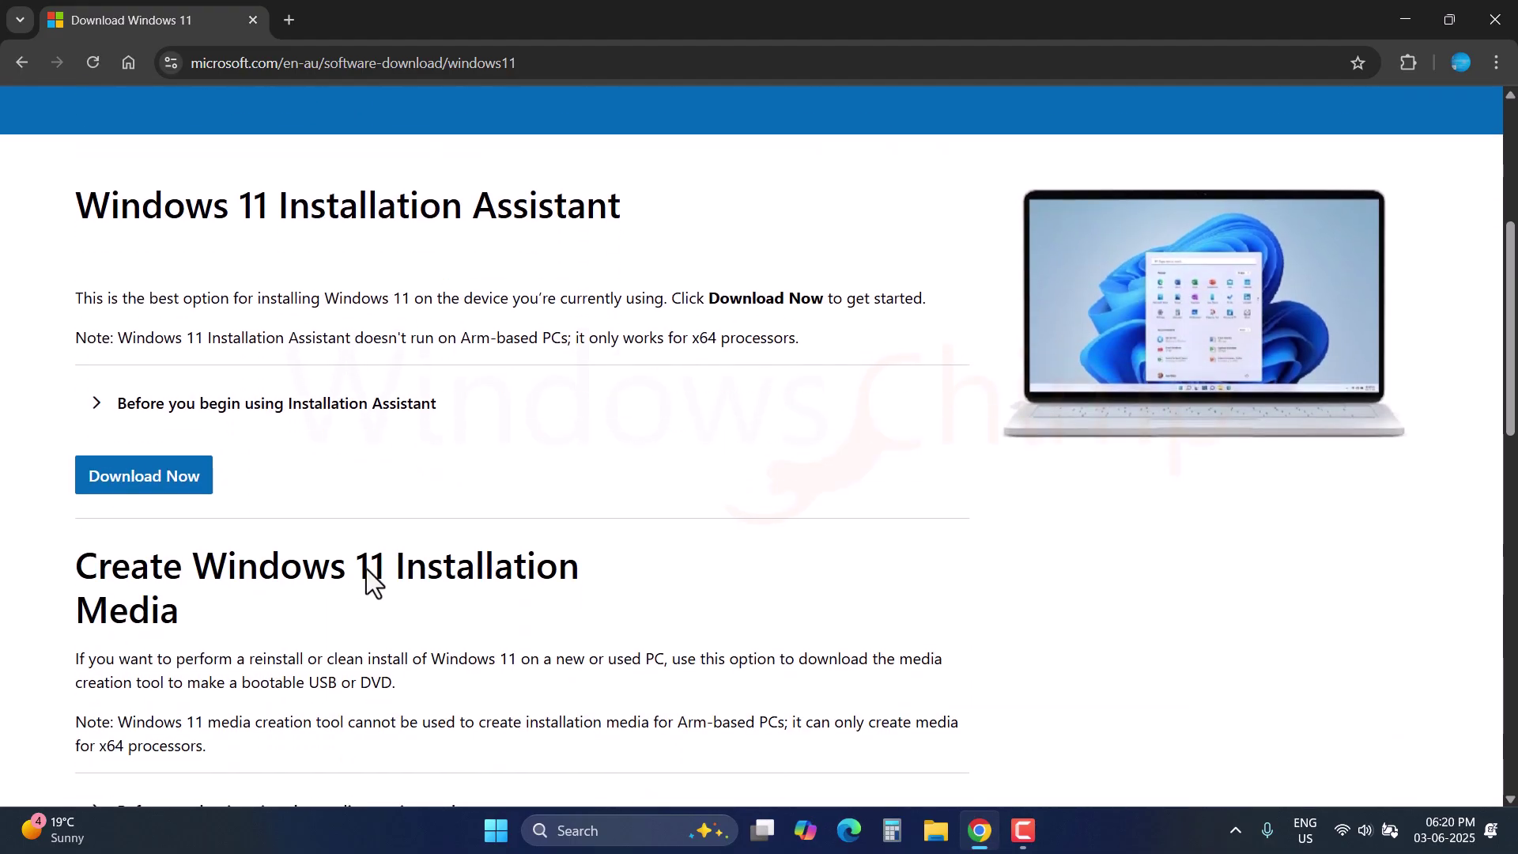
pyautogui.scroll(1, 366, 569)
pyautogui.click(119, 576)
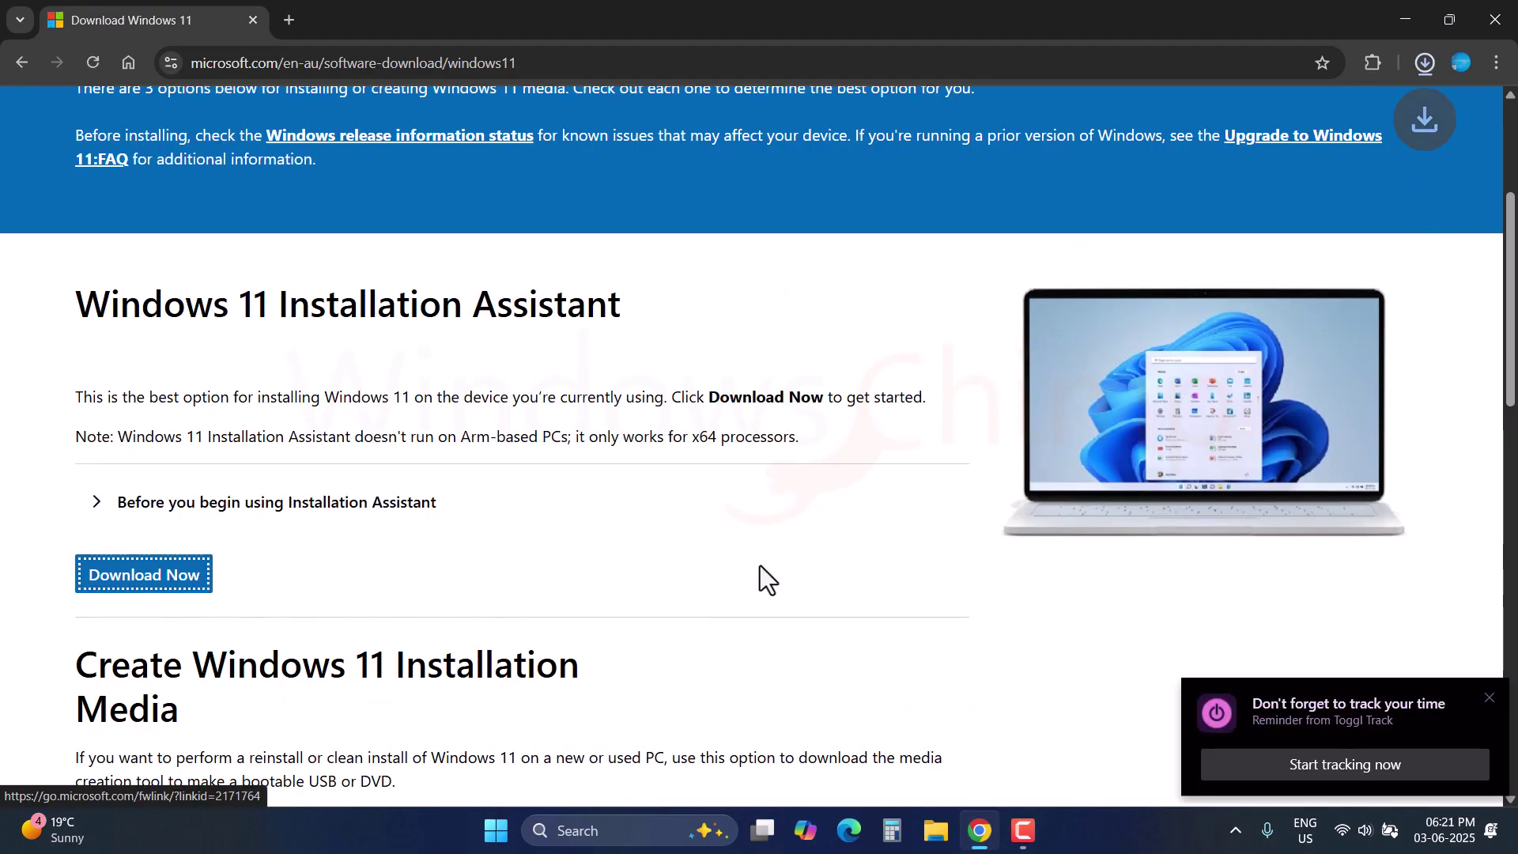
pyautogui.click(1298, 102)
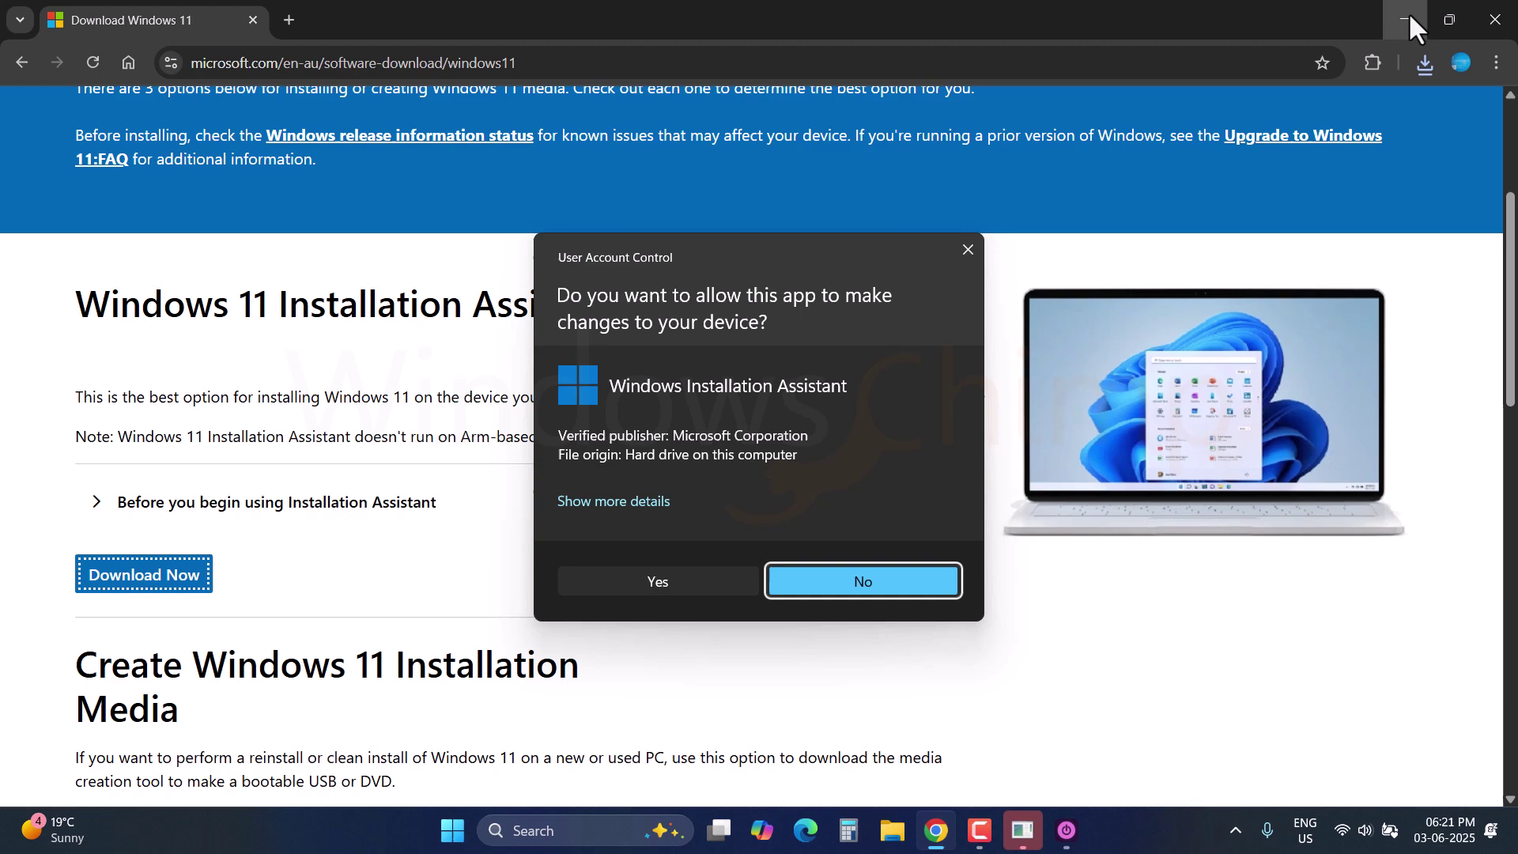
pyautogui.click(1410, 16)
pyautogui.click(664, 581)
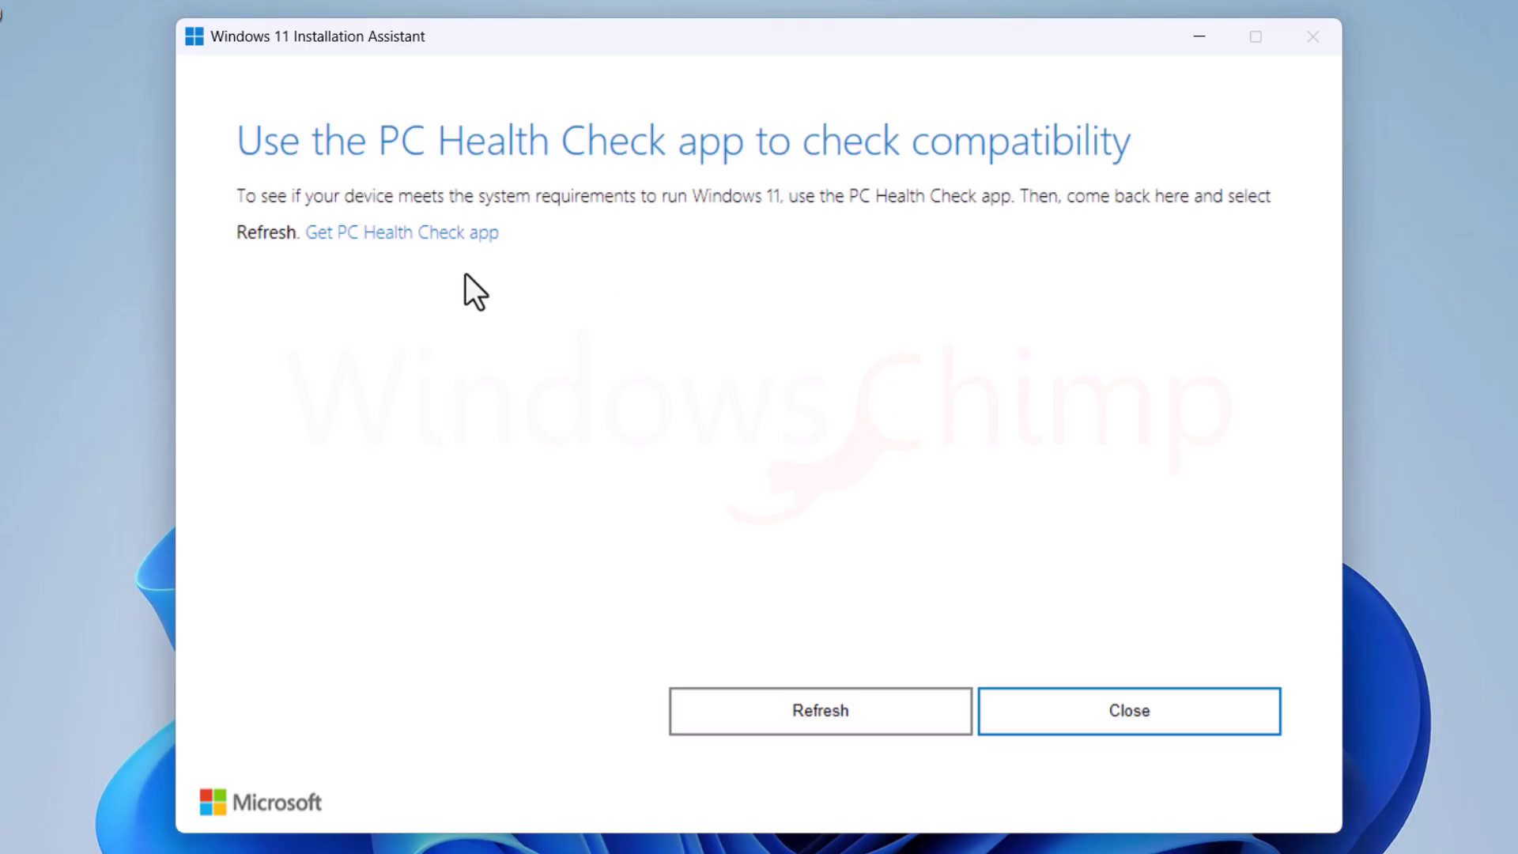
# Install PC Health Check, refresh the compatibility check, then accept the license to start the upgrade
pyautogui.click(405, 247)
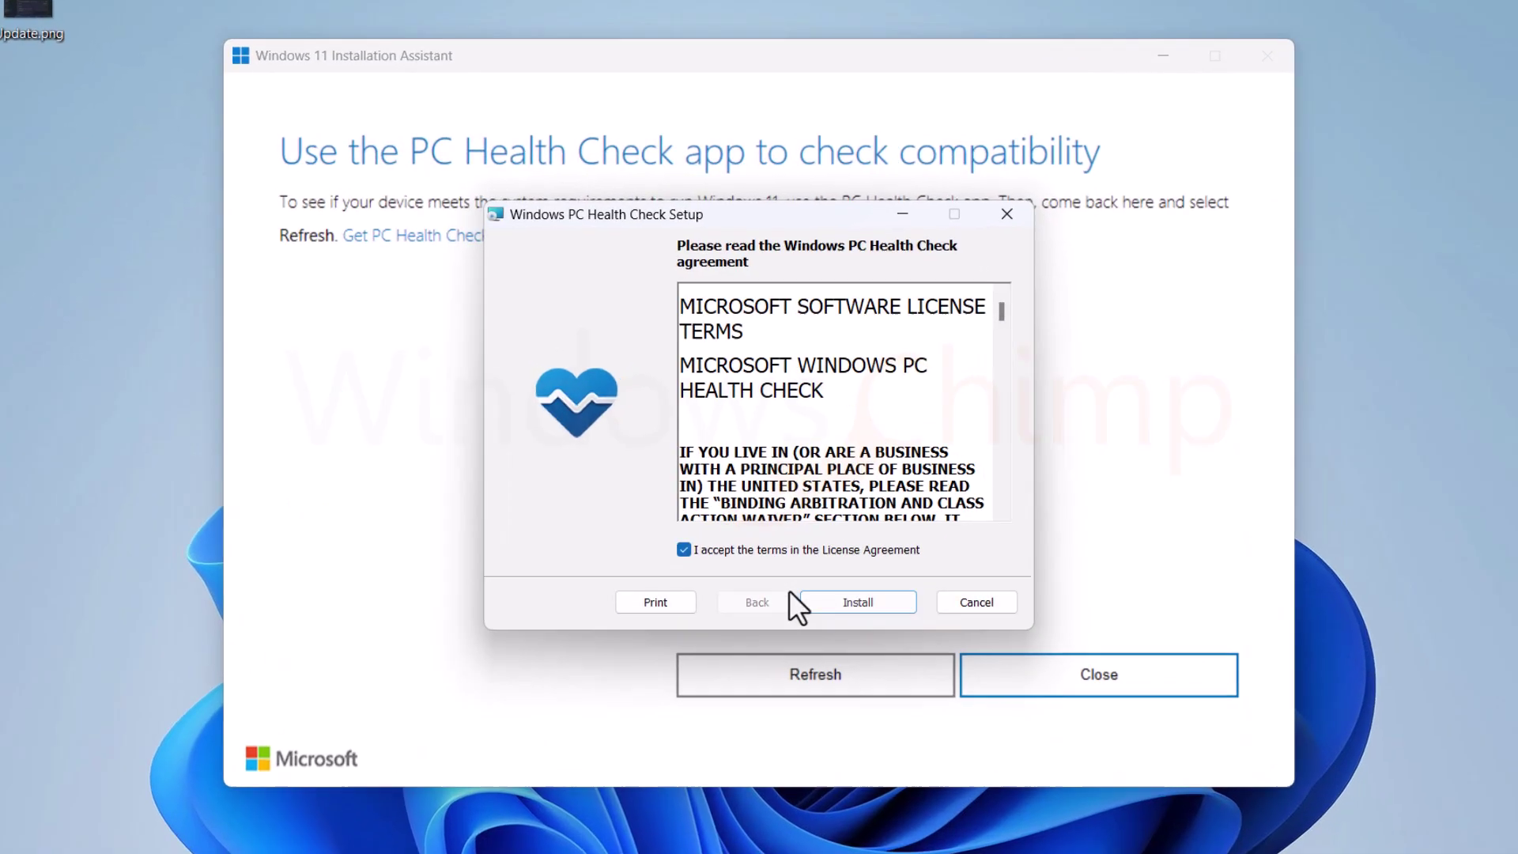
pyautogui.click(809, 600)
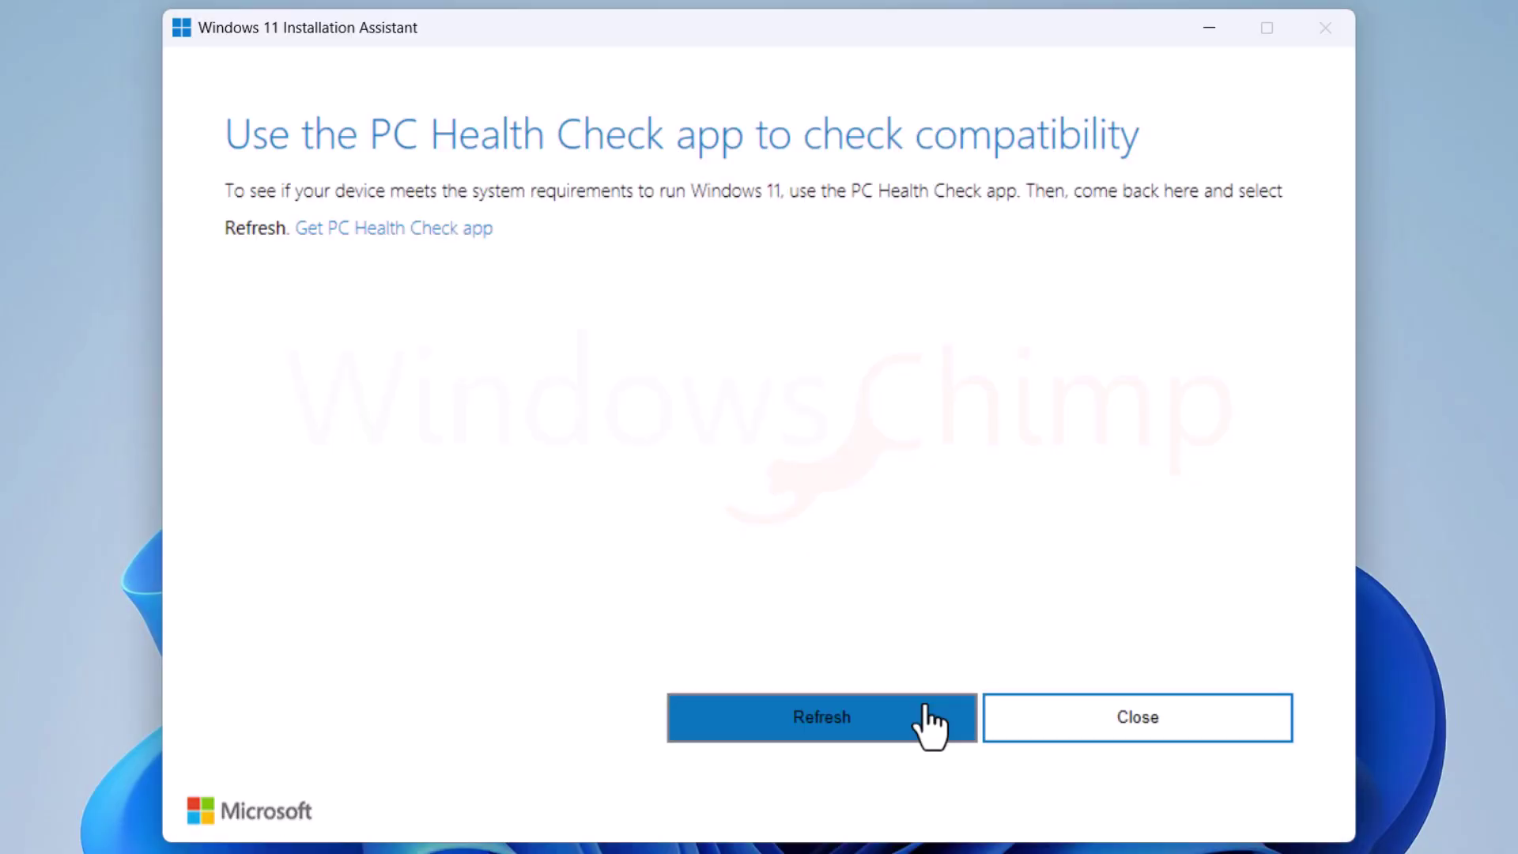
pyautogui.click(916, 721)
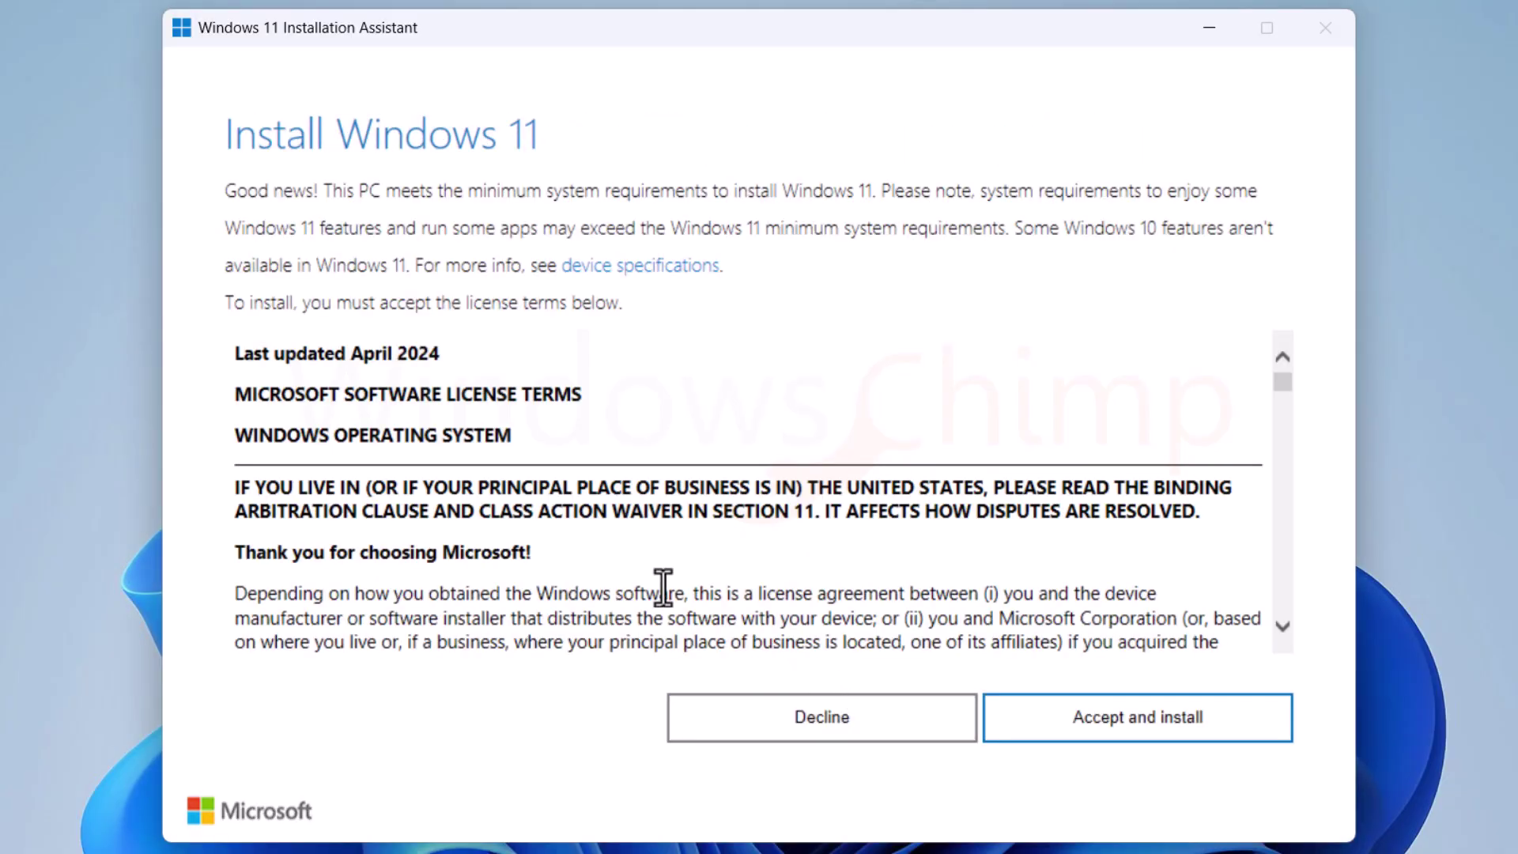
pyautogui.scroll(-3, 886, 520)
pyautogui.scroll(-3, 895, 526)
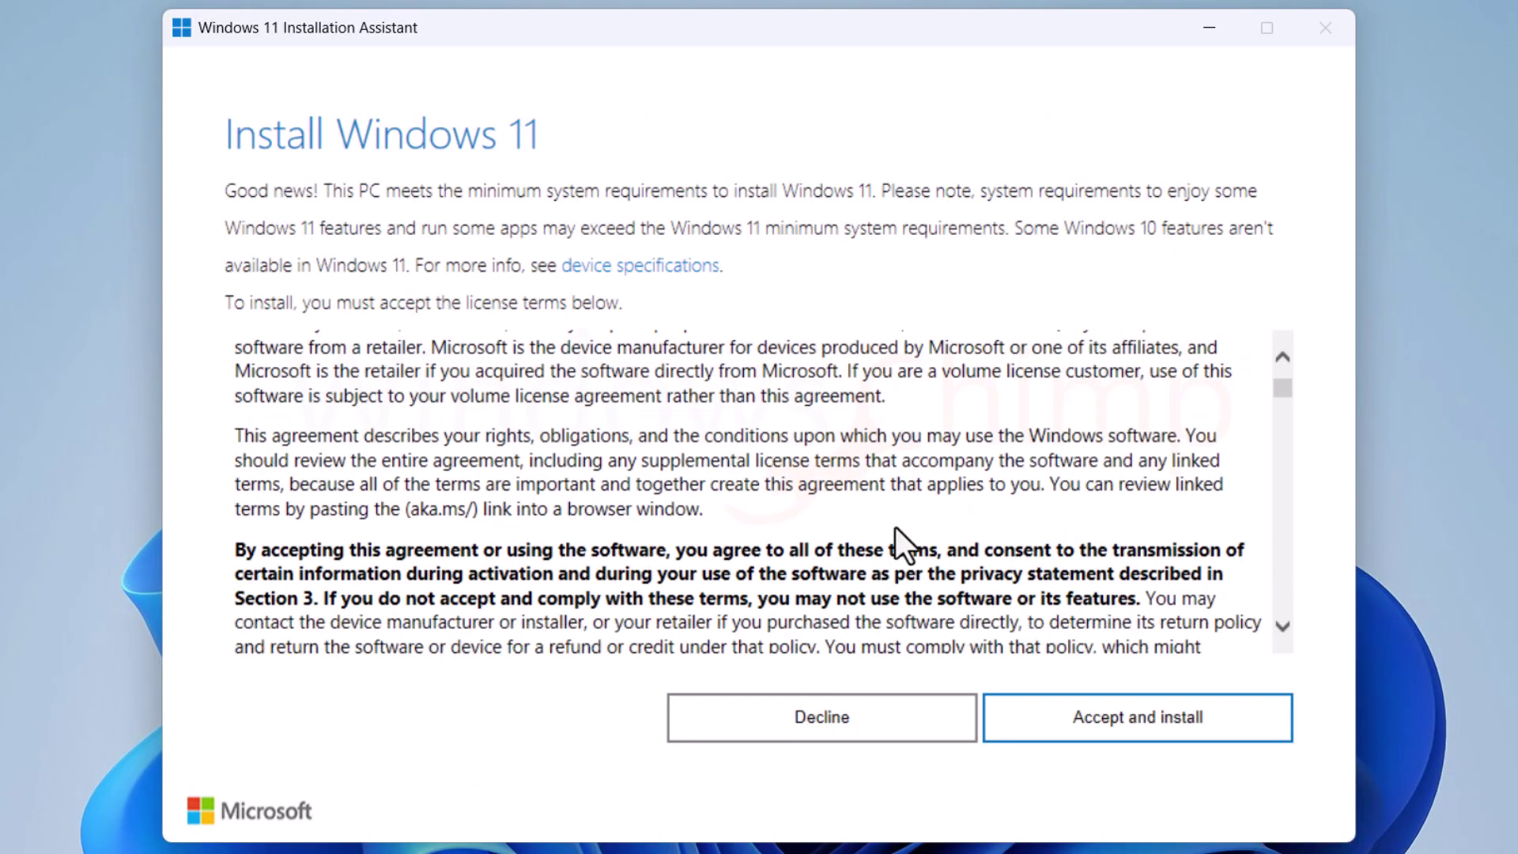
pyautogui.scroll(-3, 895, 527)
pyautogui.scroll(-3, 895, 526)
pyautogui.click(1105, 723)
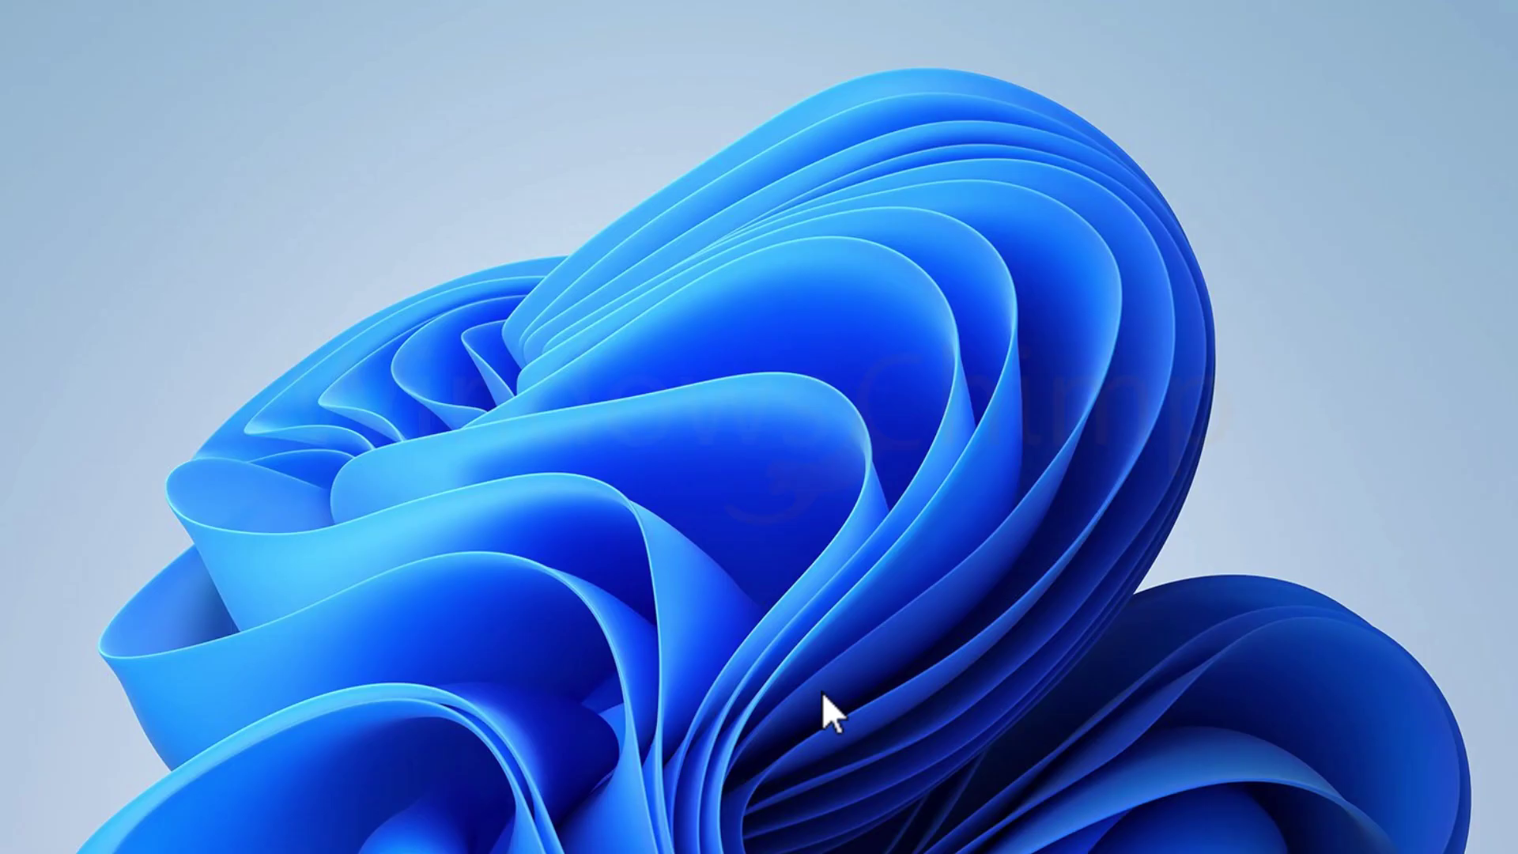
# Run winver, then go to Settings > System > About to confirm version 24H2
pyautogui.press('super+r')
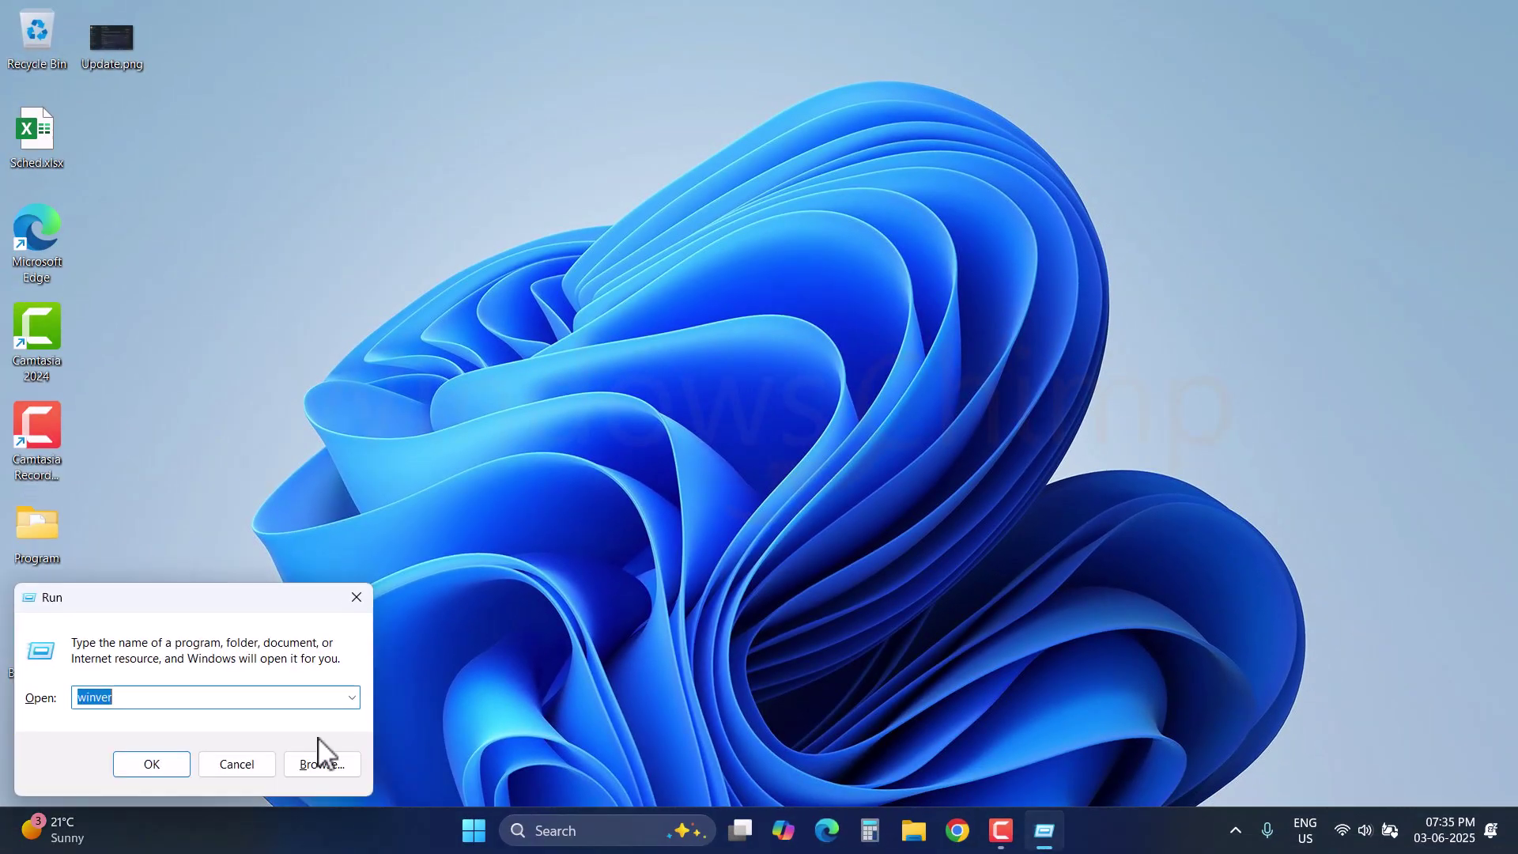
pyautogui.click(167, 761)
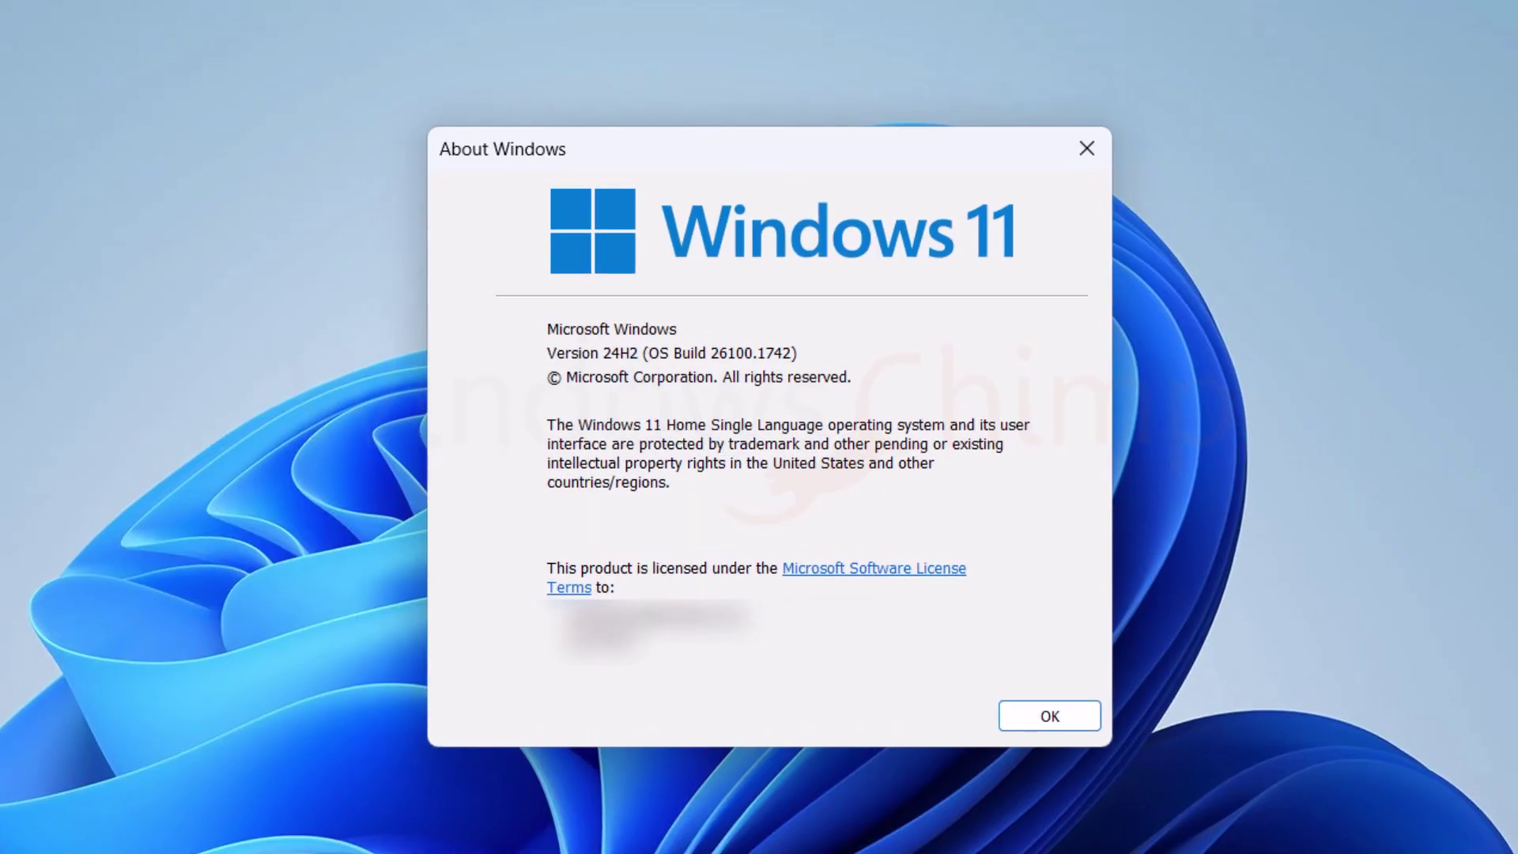
pyautogui.press('super')
pyautogui.click(1016, 377)
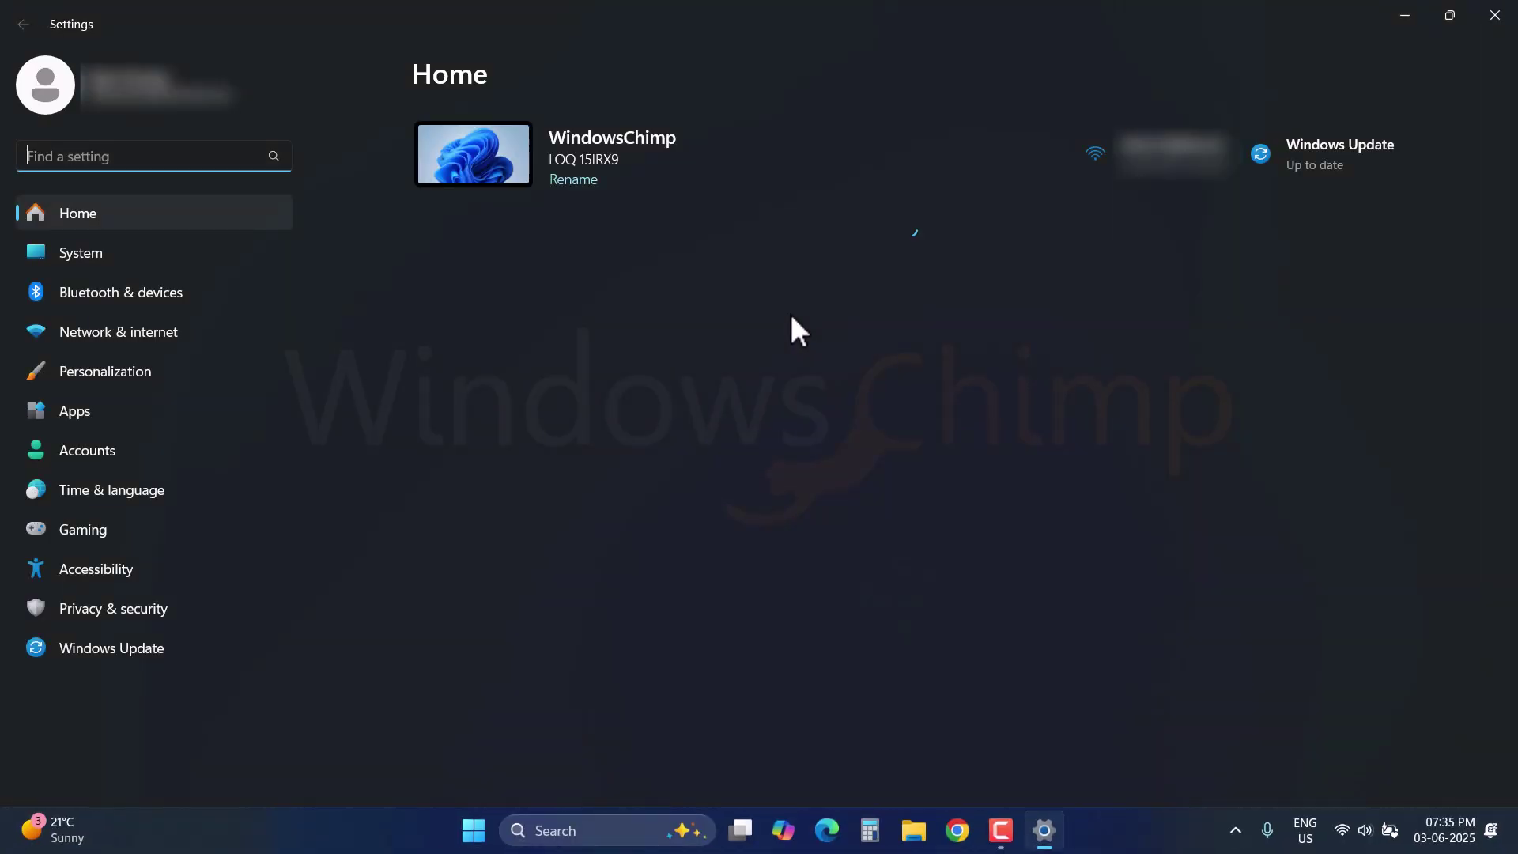
pyautogui.click(100, 266)
pyautogui.scroll(-5, 775, 704)
pyautogui.scroll(-3, 592, 747)
pyautogui.click(588, 738)
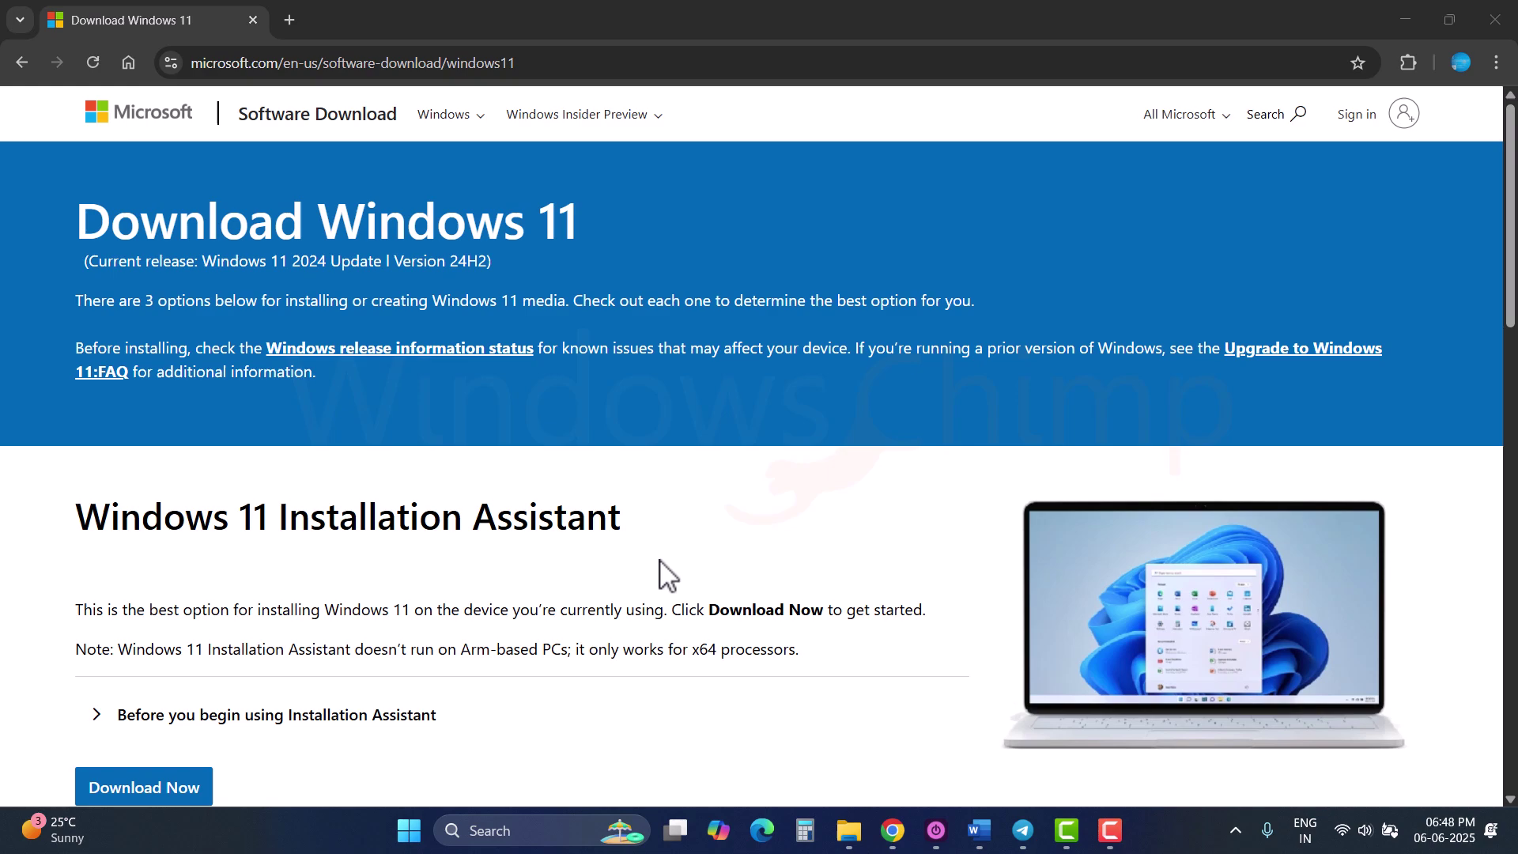
pyautogui.scroll(-1, 665, 575)
pyautogui.scroll(-2, 665, 575)
pyautogui.scroll(-1, 665, 575)
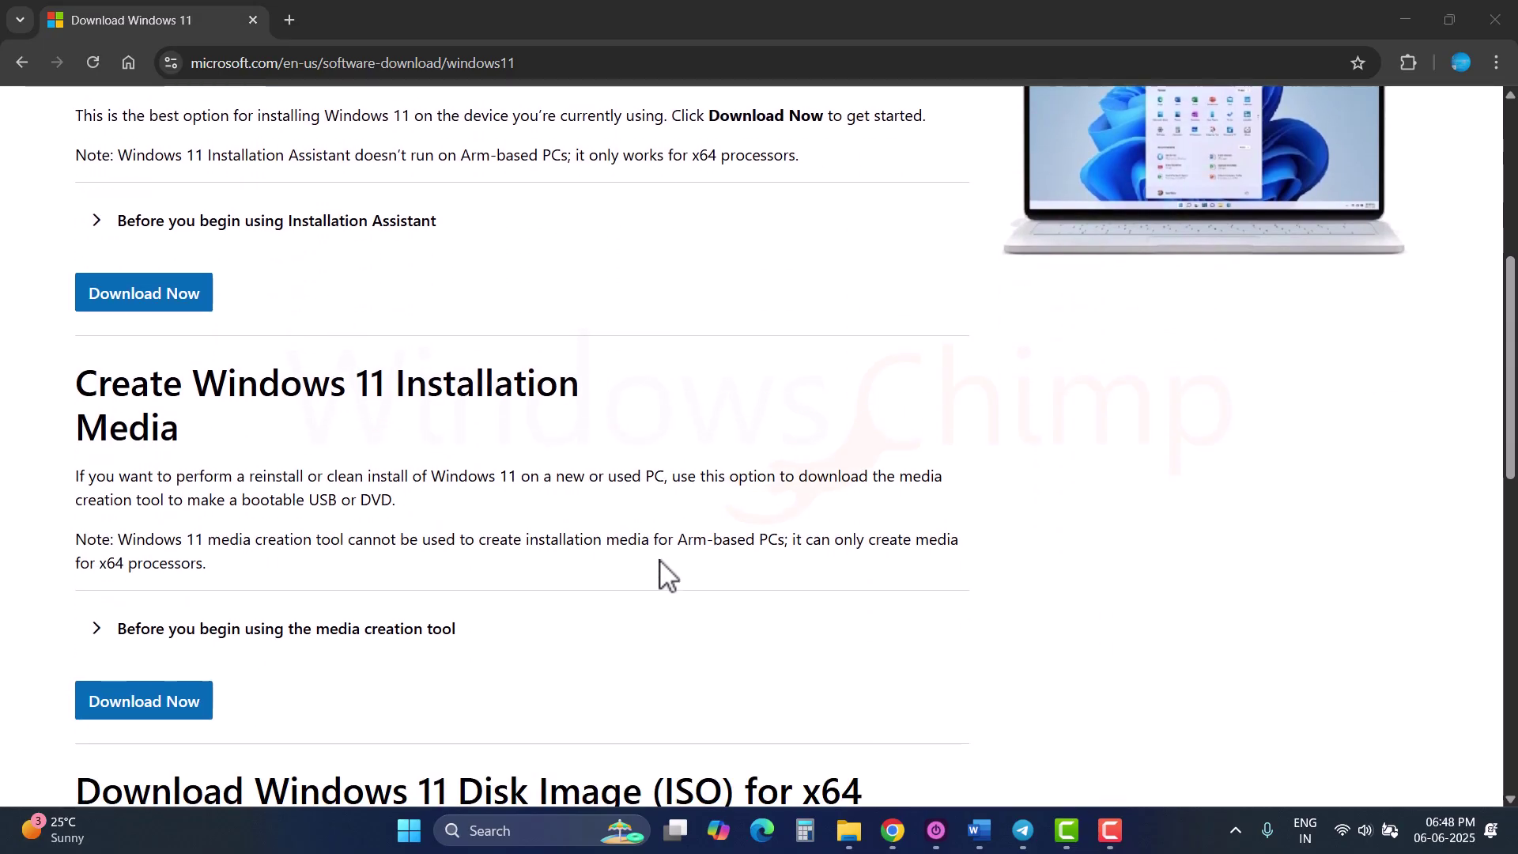
pyautogui.scroll(-1, 665, 576)
pyautogui.scroll(-1, 665, 575)
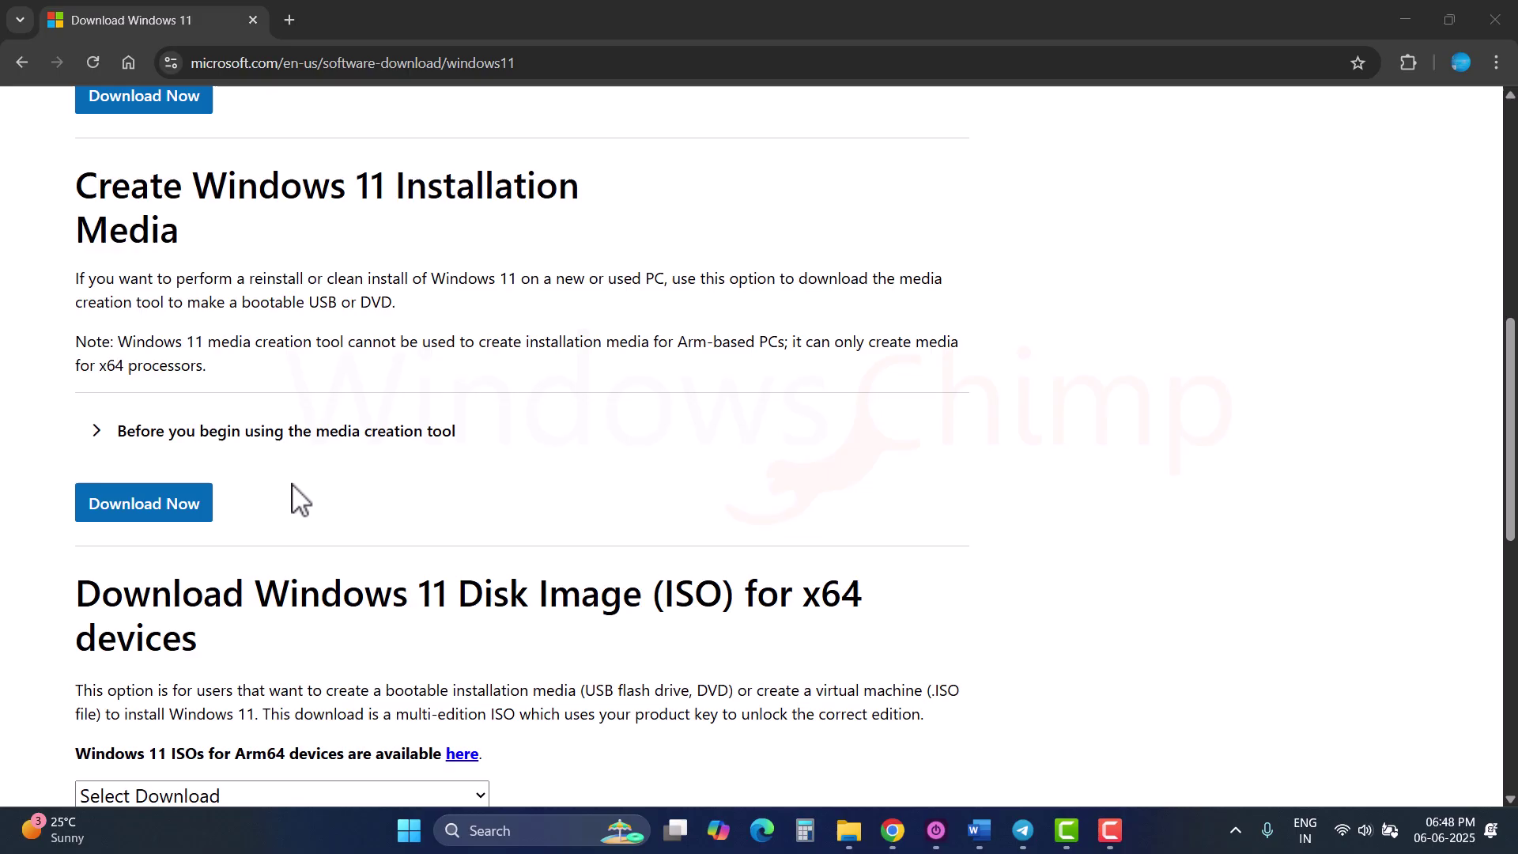
pyautogui.scroll(-1, 309, 510)
pyautogui.scroll(-3, 344, 527)
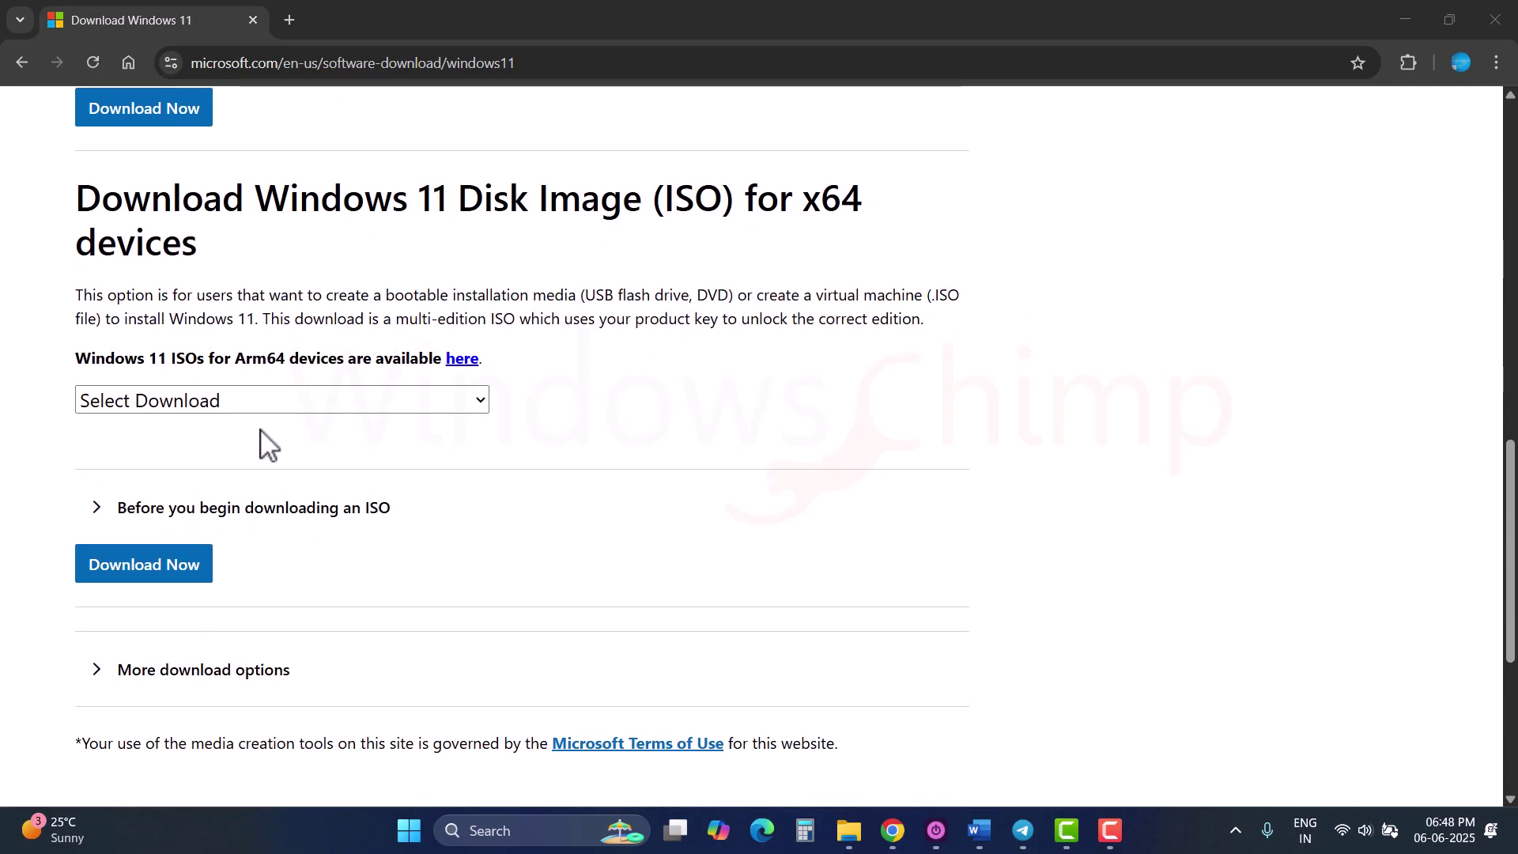
# Select 'Windows 11 (multi-edition ISO for x64 devices)' in the Select Download dropdown
pyautogui.click(274, 401)
pyautogui.click(290, 456)
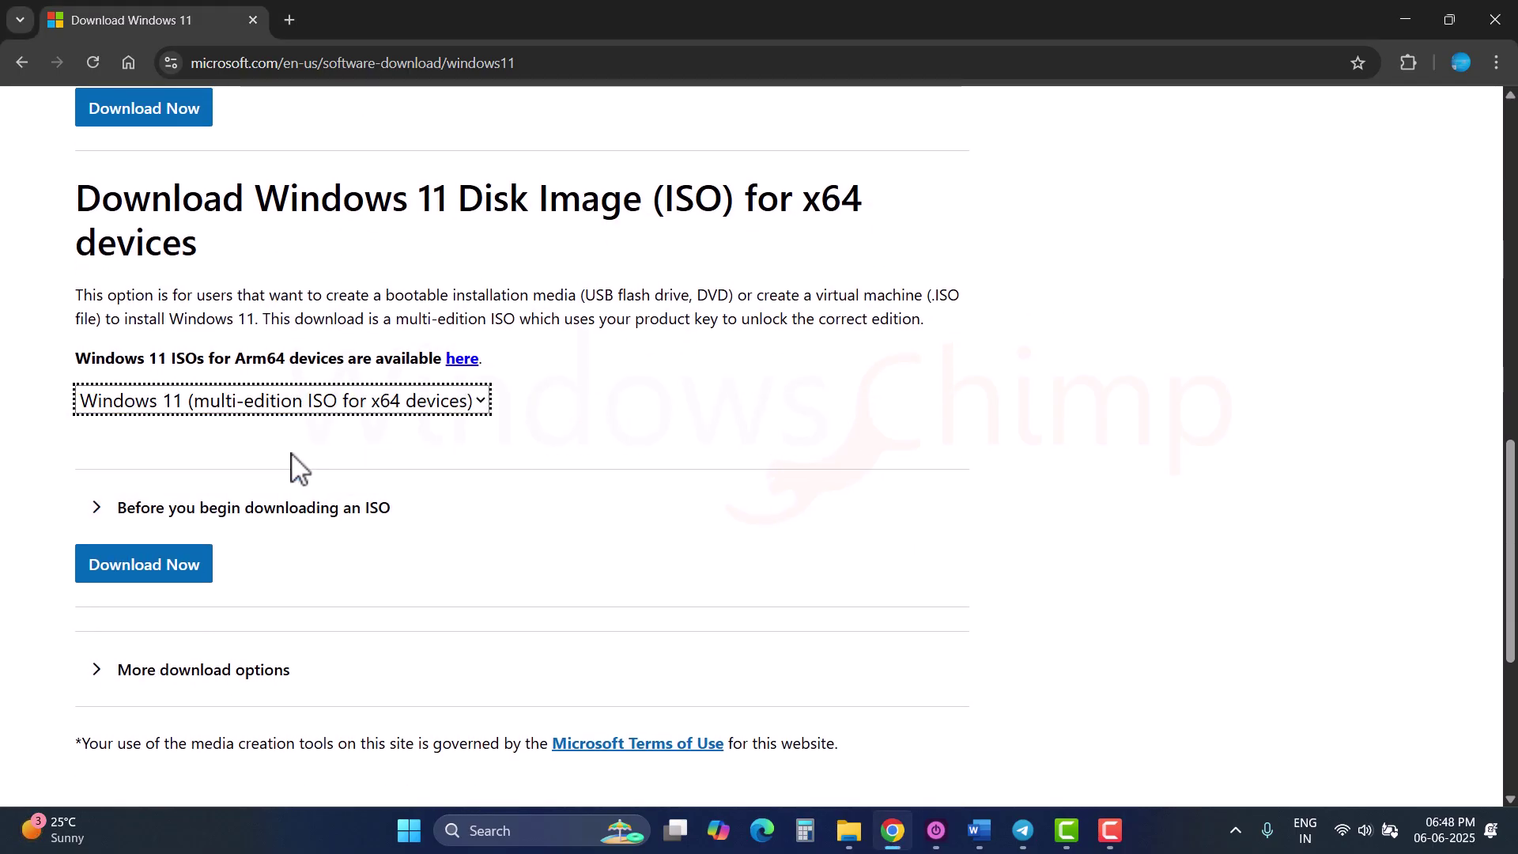
pyautogui.scroll(5, 400, 551)
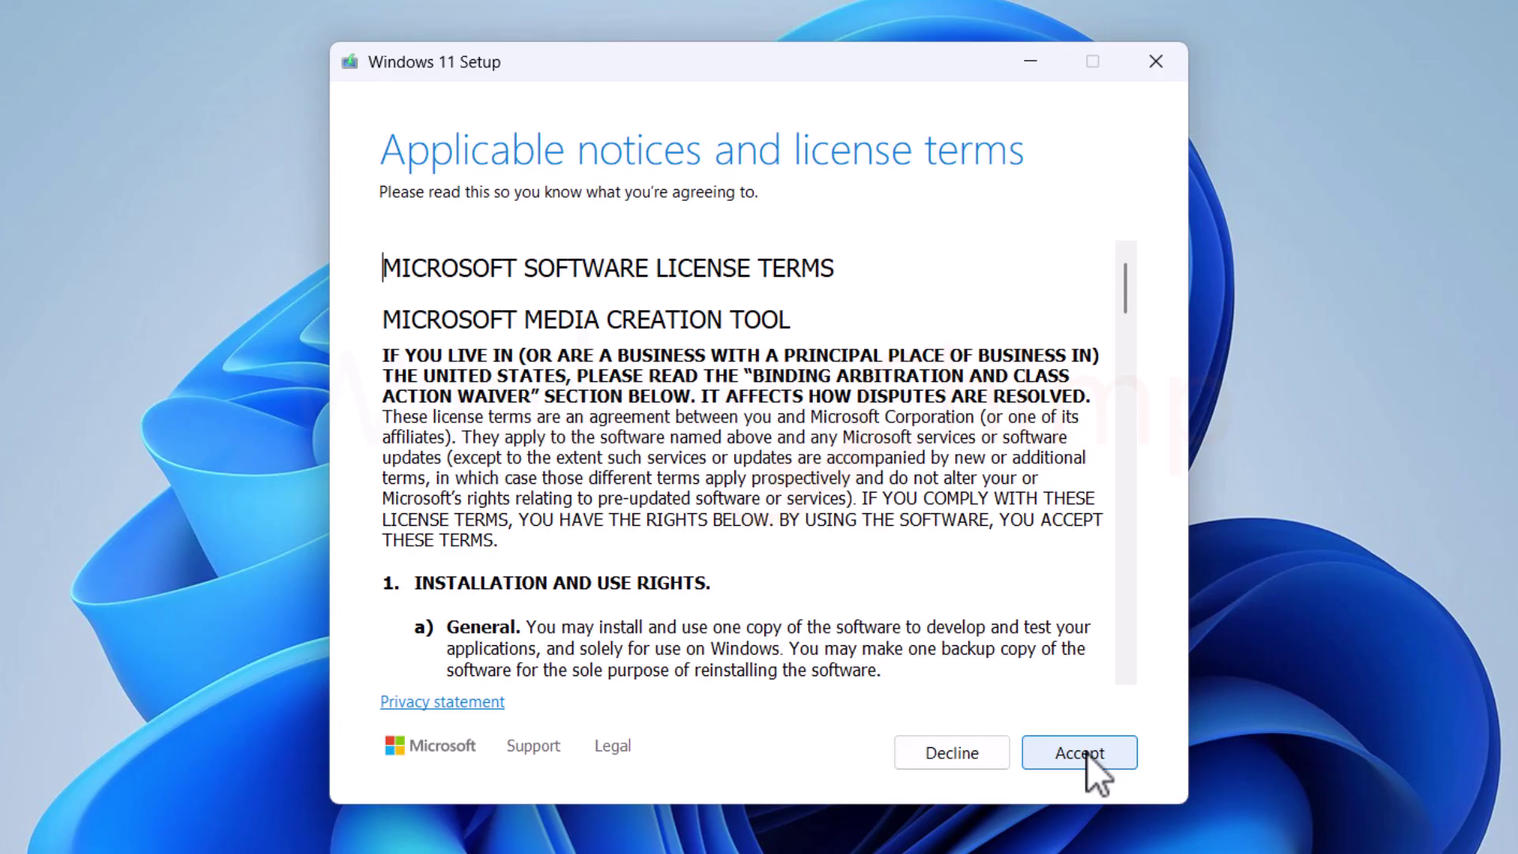
# Accept the license, keep the recommended language and edition, and choose to create an ISO file
pyautogui.click(1086, 753)
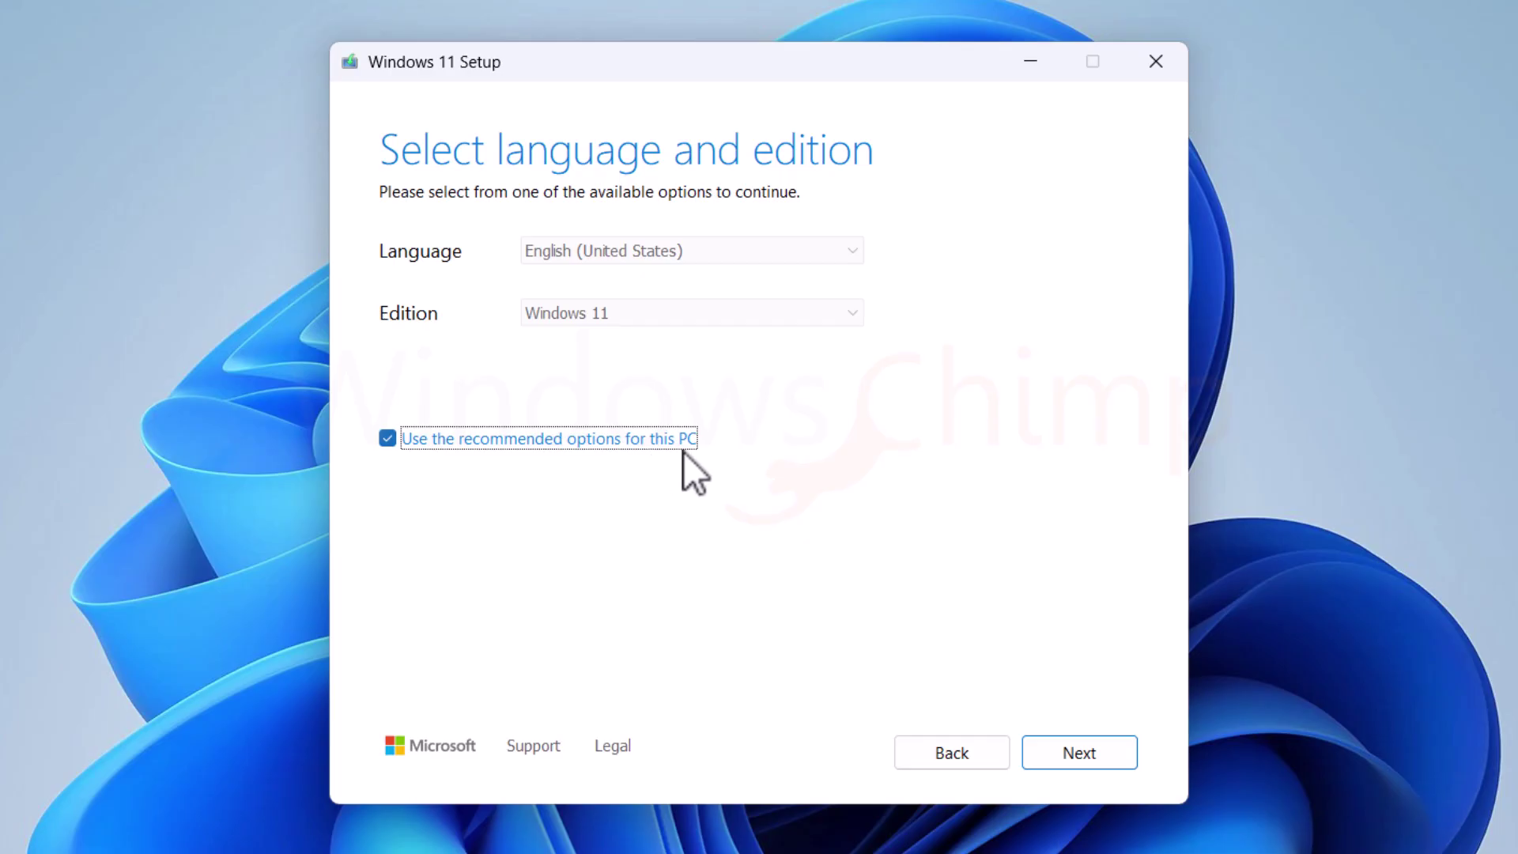
pyautogui.click(1097, 755)
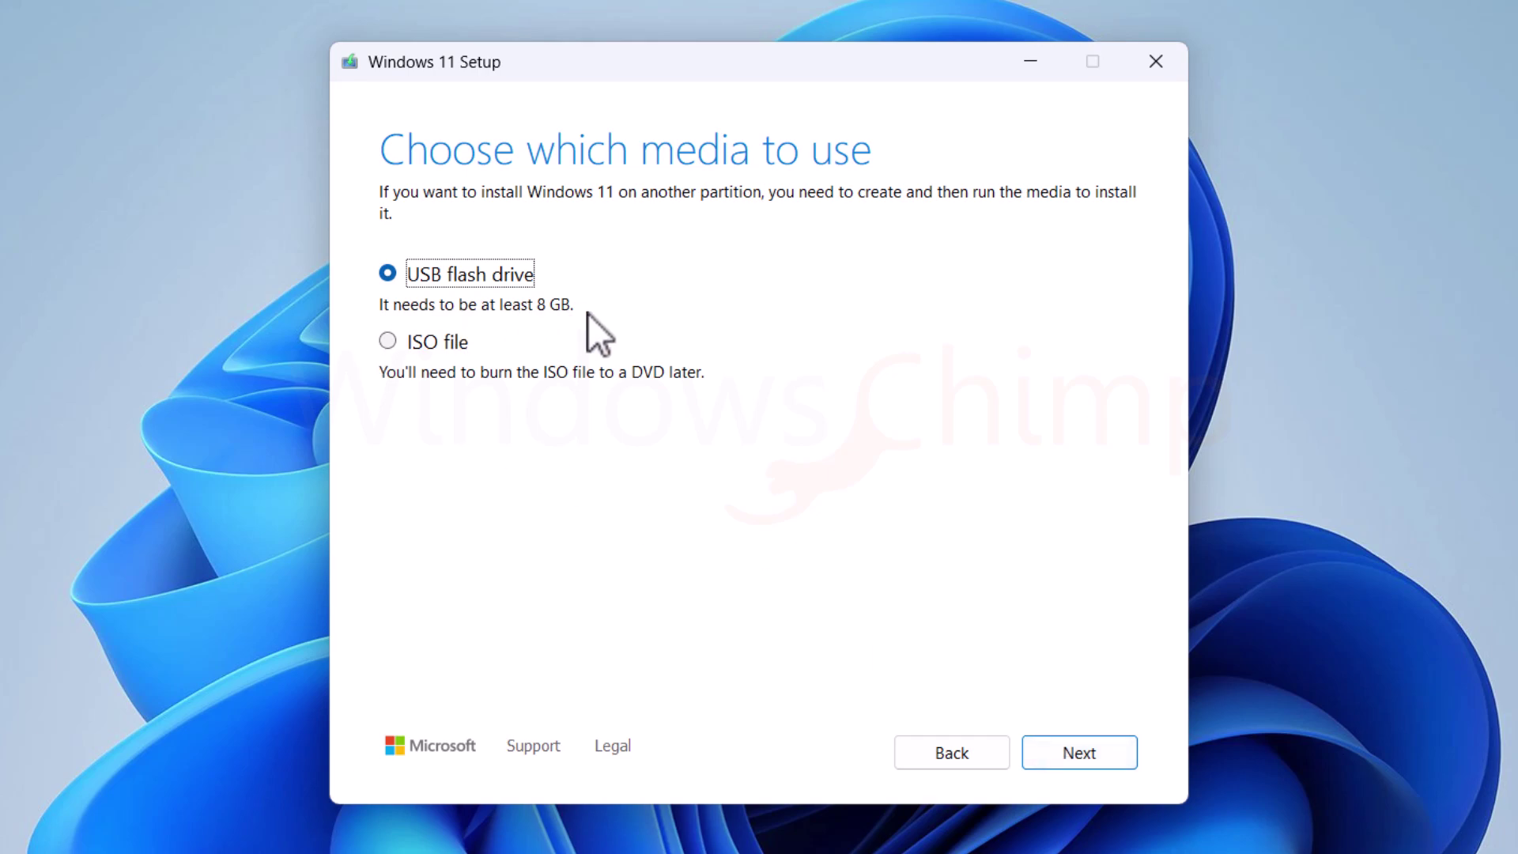
pyautogui.click(388, 342)
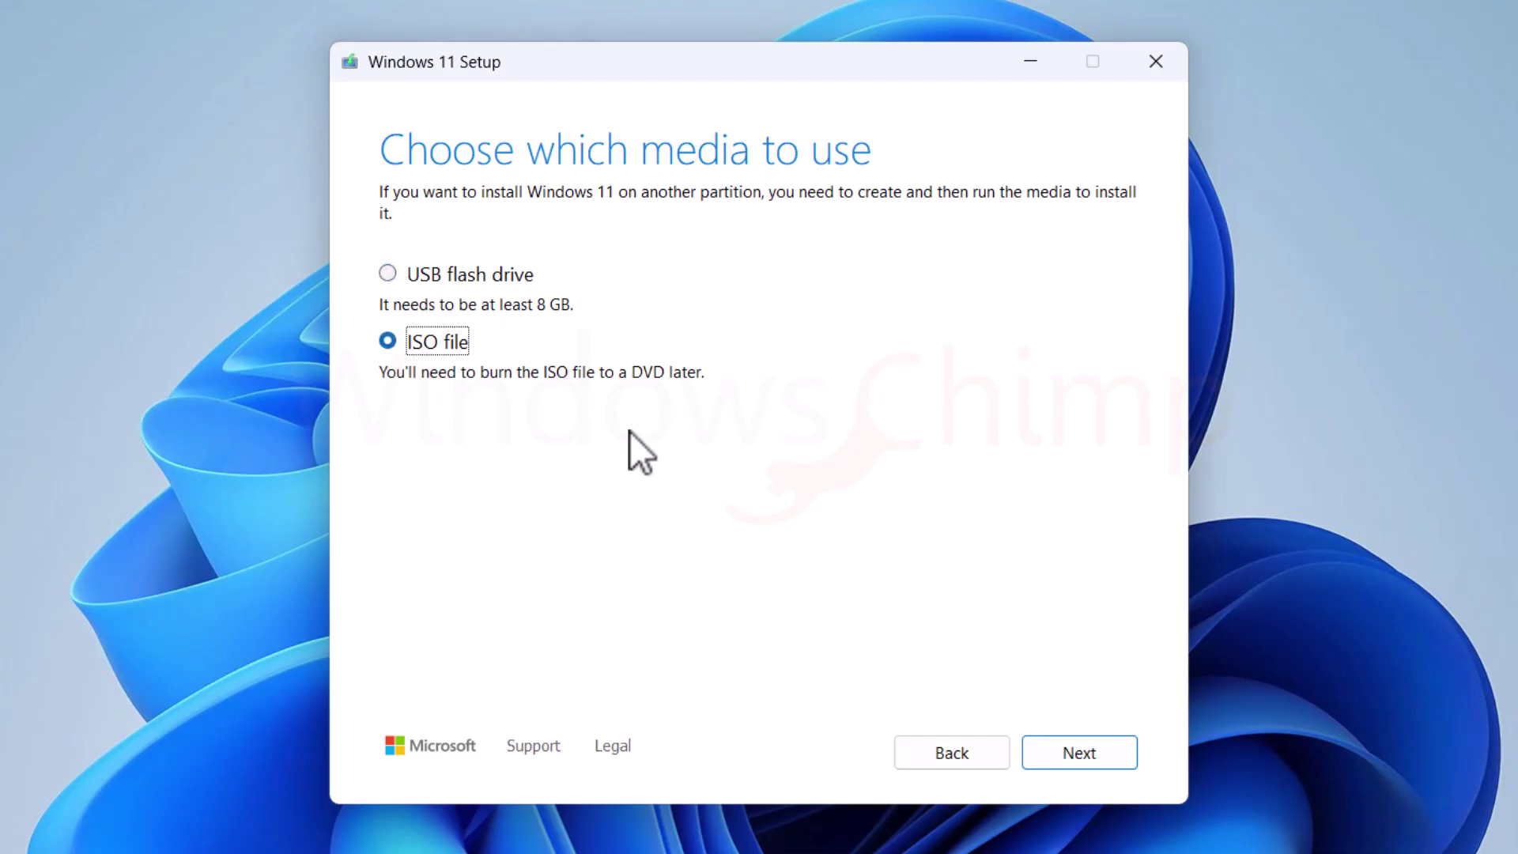
pyautogui.click(1101, 758)
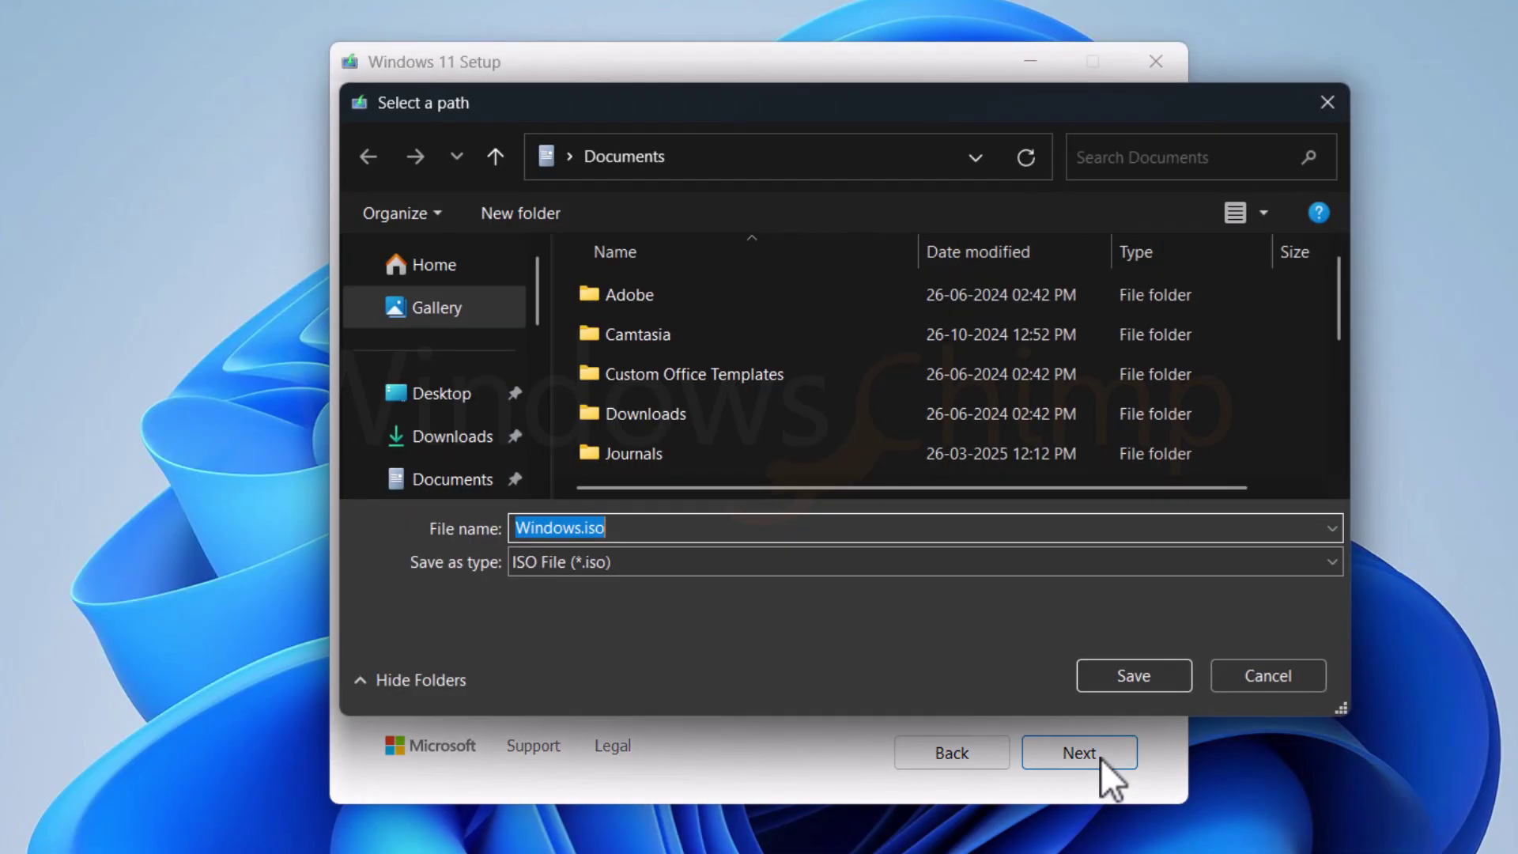
pyautogui.scroll(-5, 484, 414)
# Save the ISO as Windows11_24H2.iso in the Software folder on Data (E:), starting creation
pyautogui.doubleClick(926, 341)
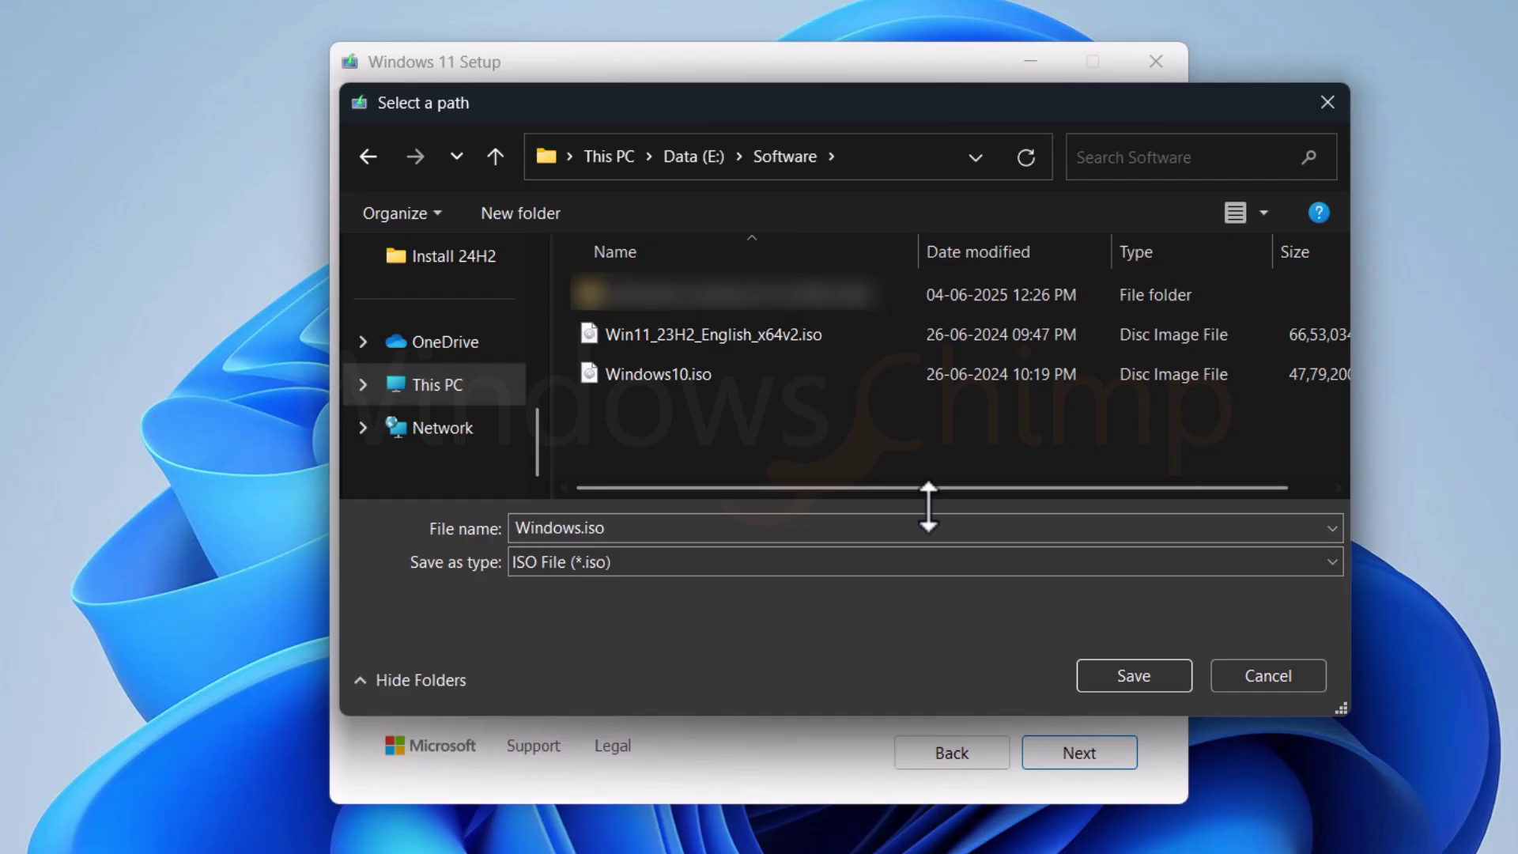
pyautogui.press('Right')
pyautogui.write('11')
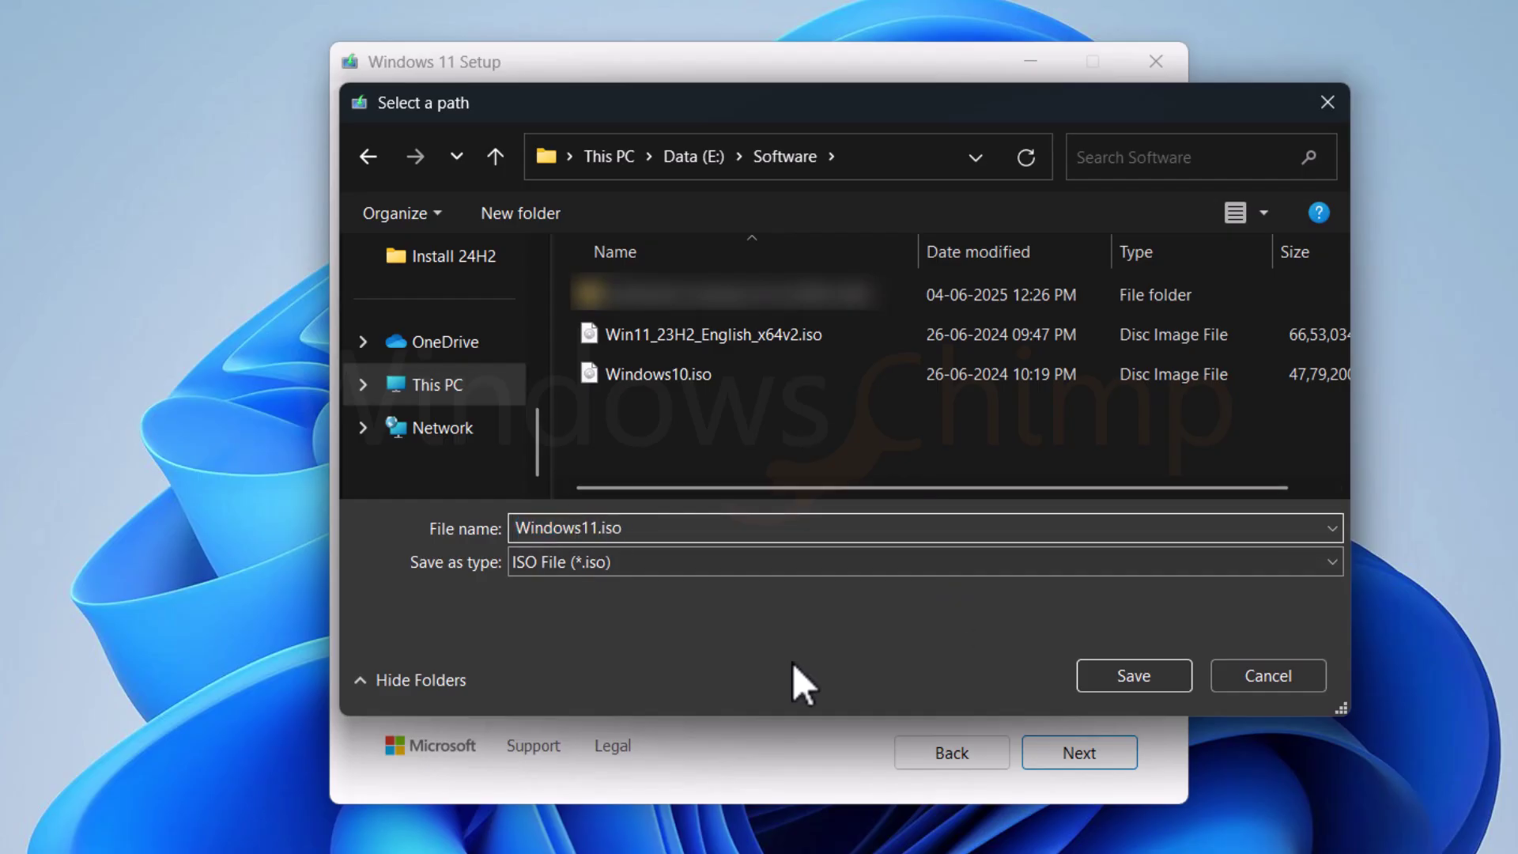
pyautogui.write('24H2')
pyautogui.press('Left')
pyautogui.press('Left')
pyautogui.press('Left')
pyautogui.write('_')
pyautogui.click(1145, 673)
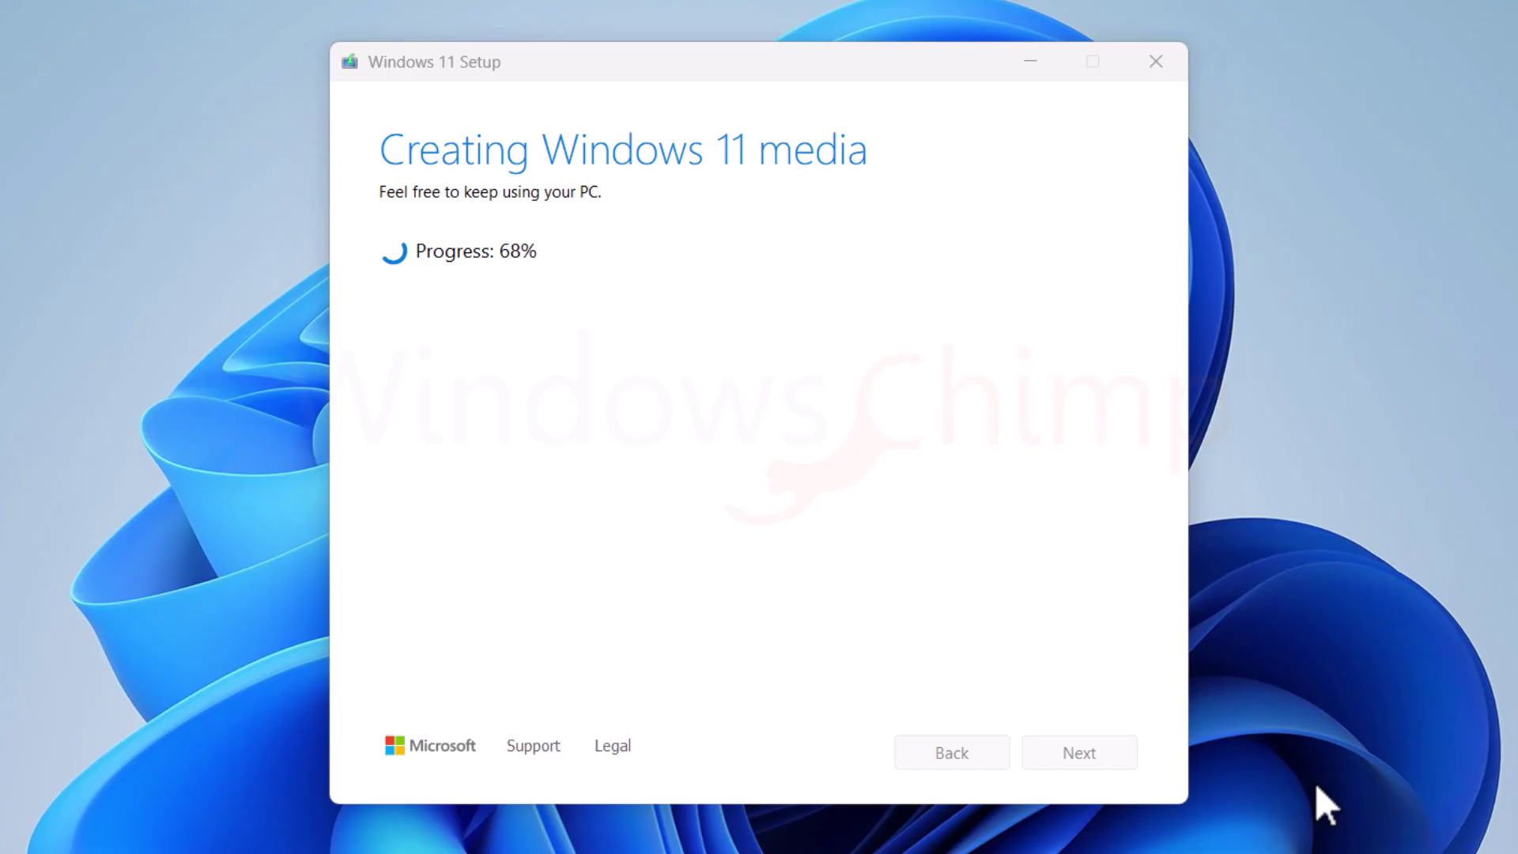
# Finish the Media Creation Tool and mount Windows11_24H2.iso from Data (E:)
pyautogui.click(1099, 757)
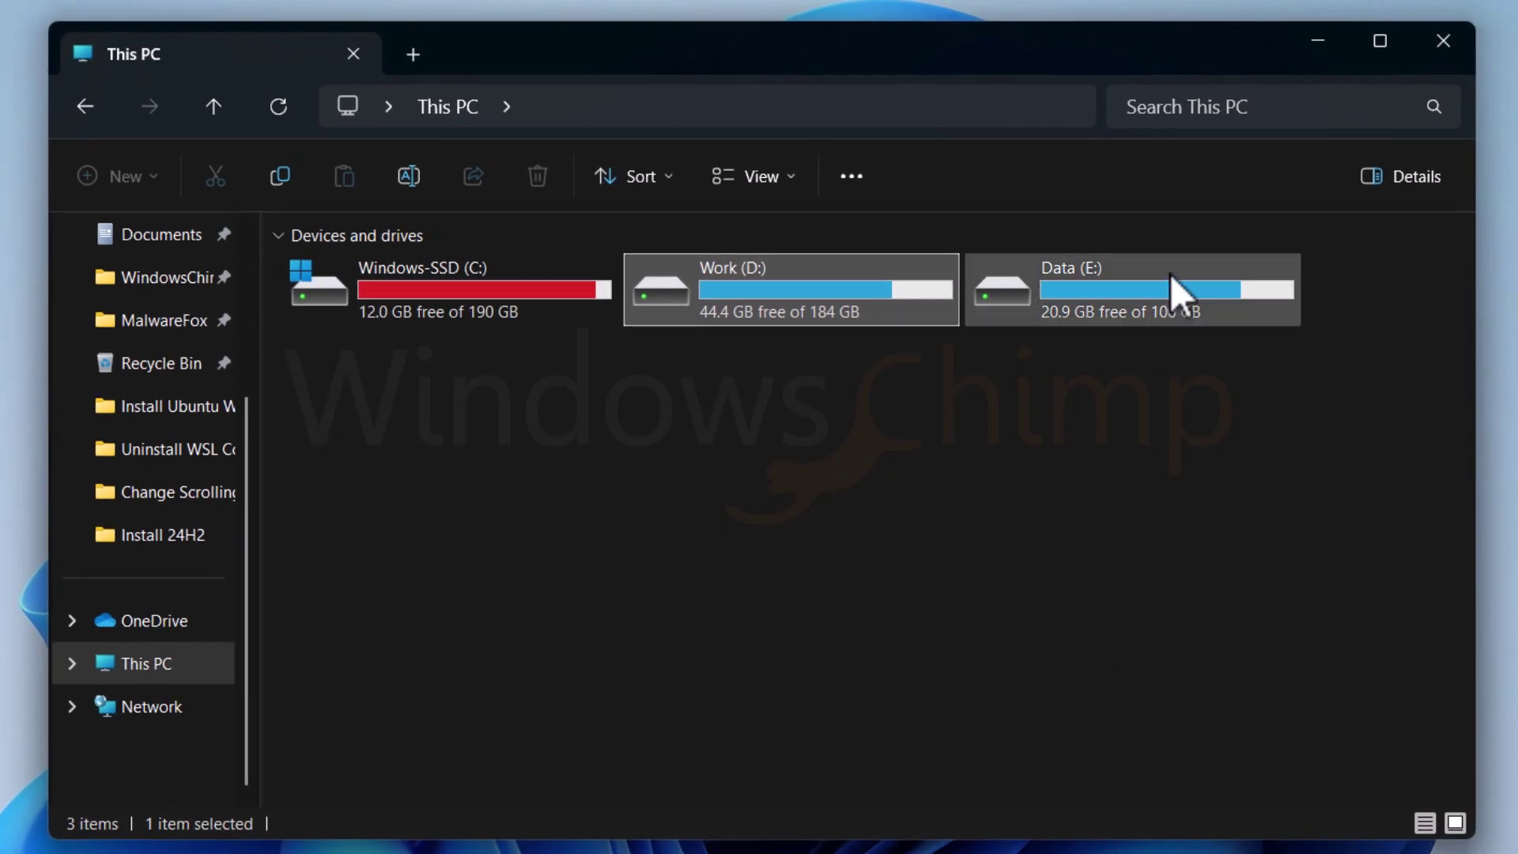
pyautogui.doubleClick(1171, 279)
pyautogui.rightClick(939, 341)
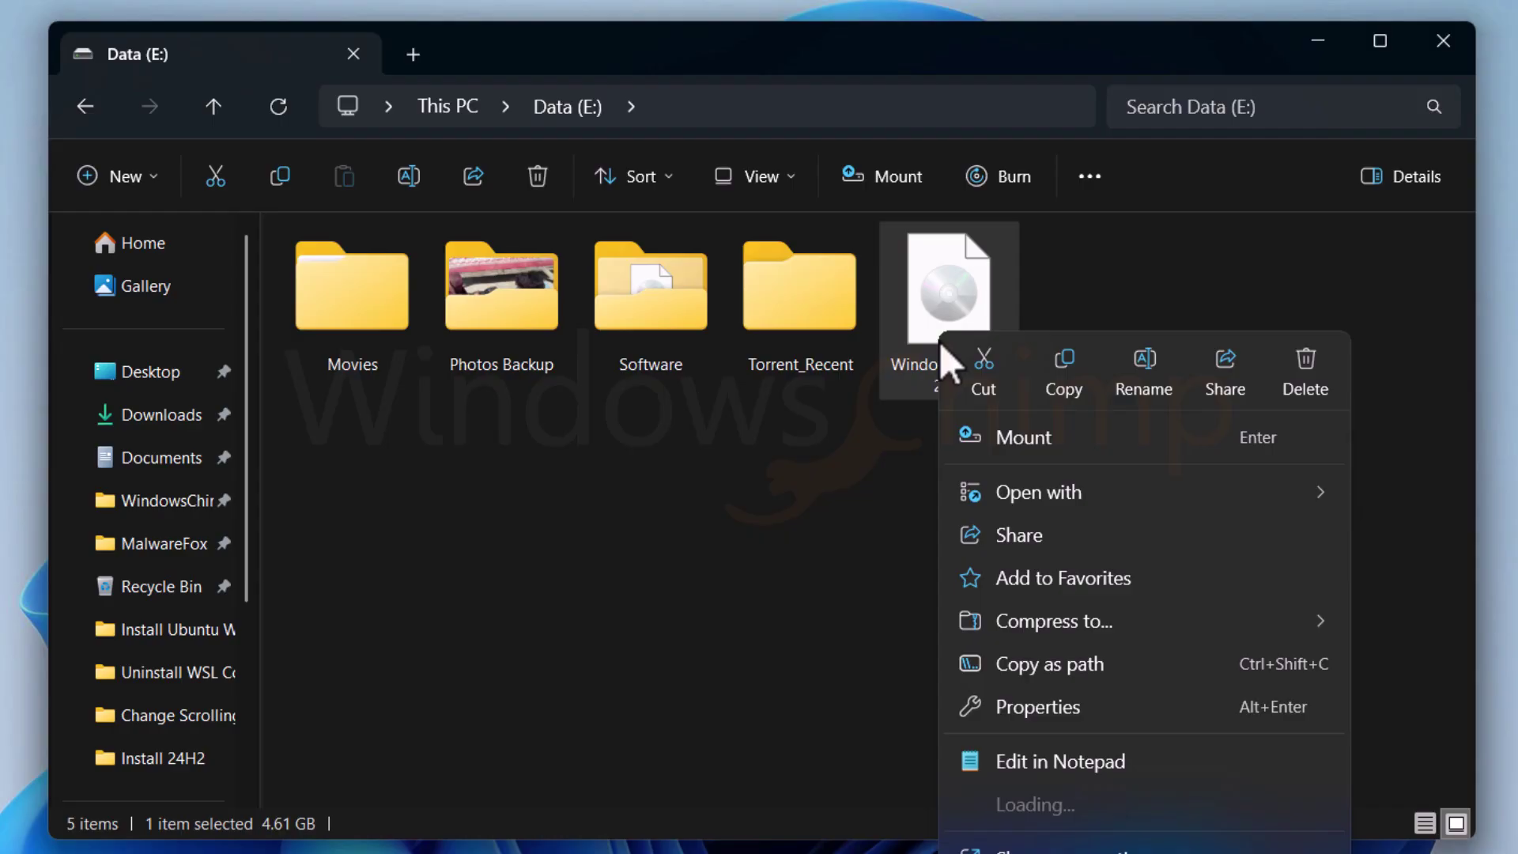
pyautogui.click(1034, 438)
pyautogui.scroll(-3, 162, 705)
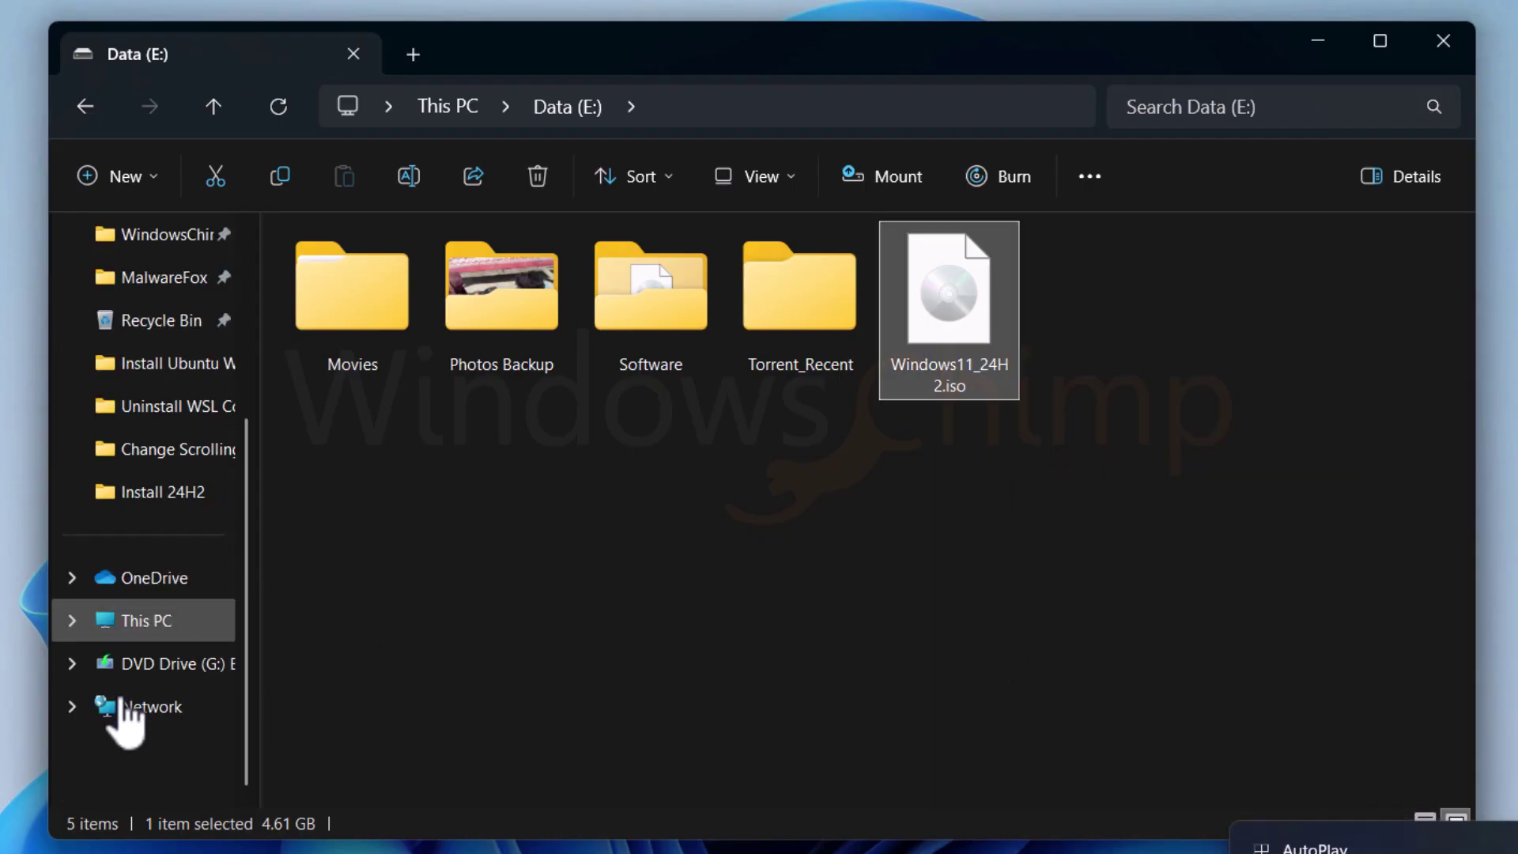
# Run setup.exe from the mounted DVD Drive (G:) ESD-ISO
pyautogui.click(203, 666)
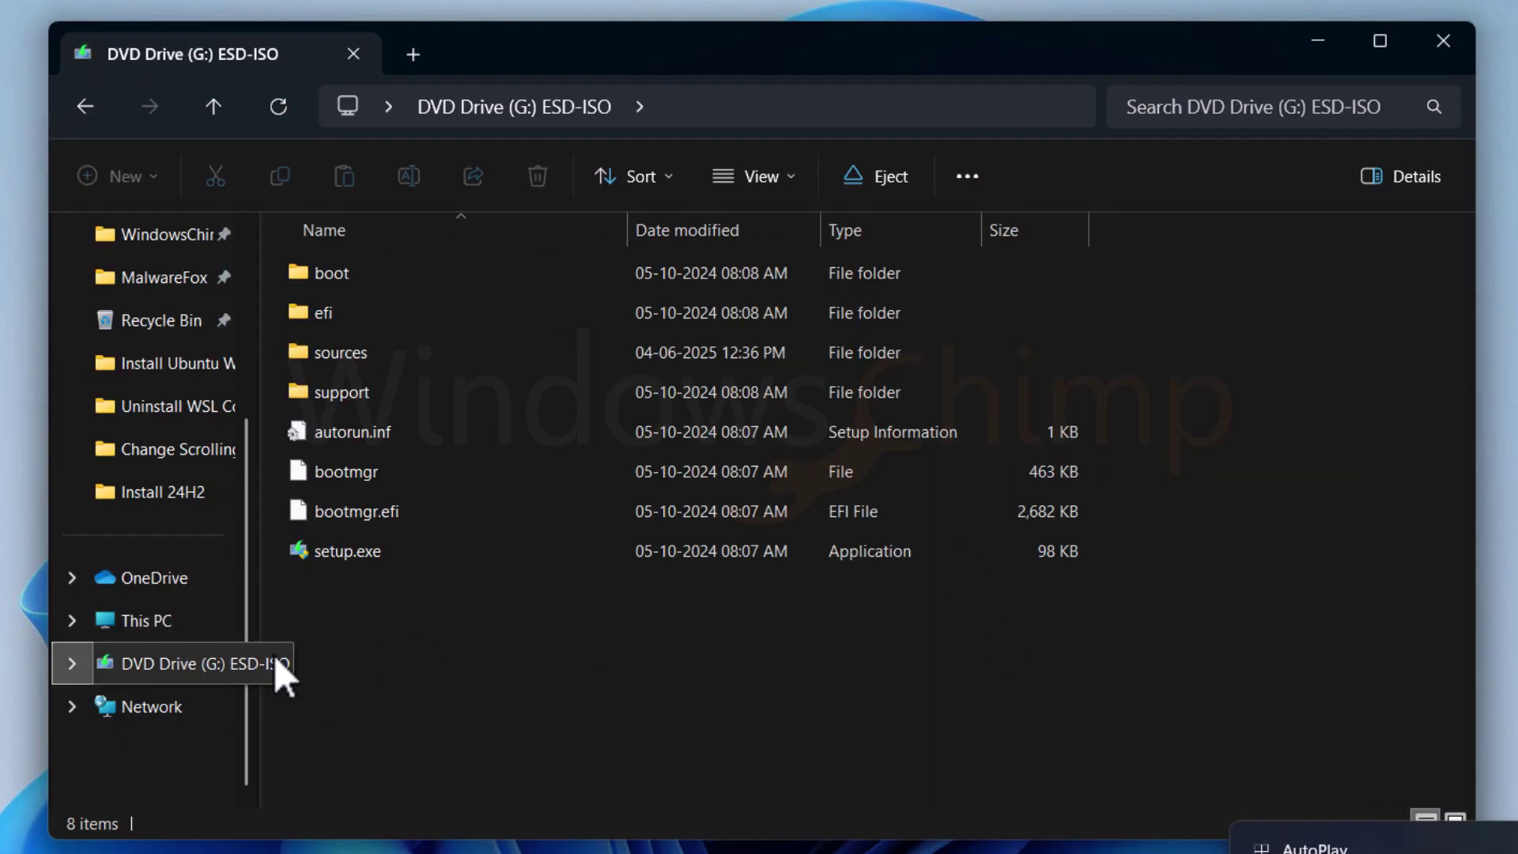
pyautogui.click(351, 546)
pyautogui.doubleClick(348, 551)
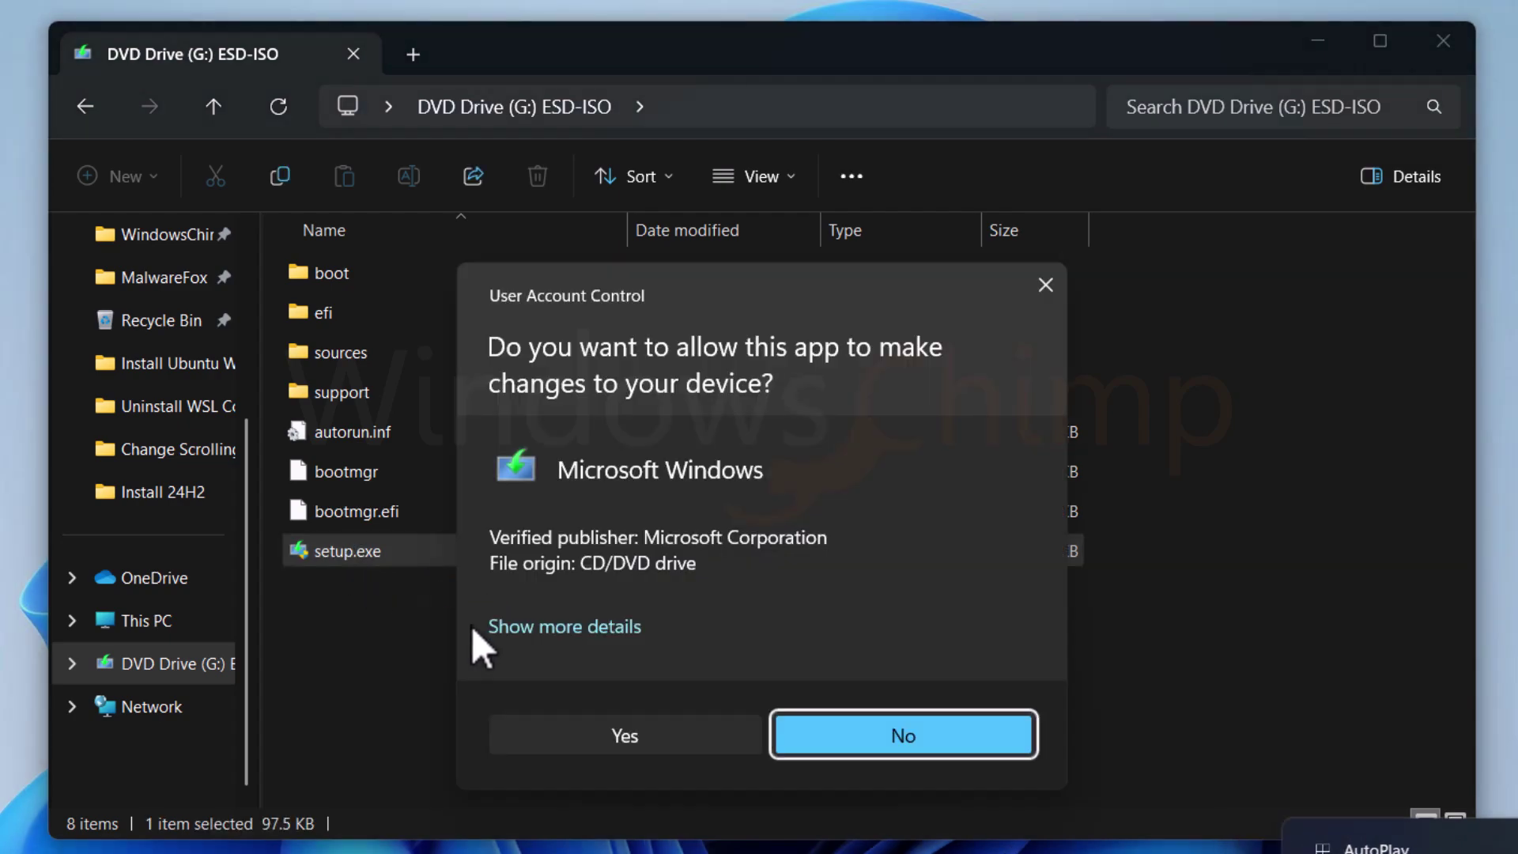
# Run Windows 11 Setup choosing 'Not right now' for updates and accept the license terms
pyautogui.click(632, 739)
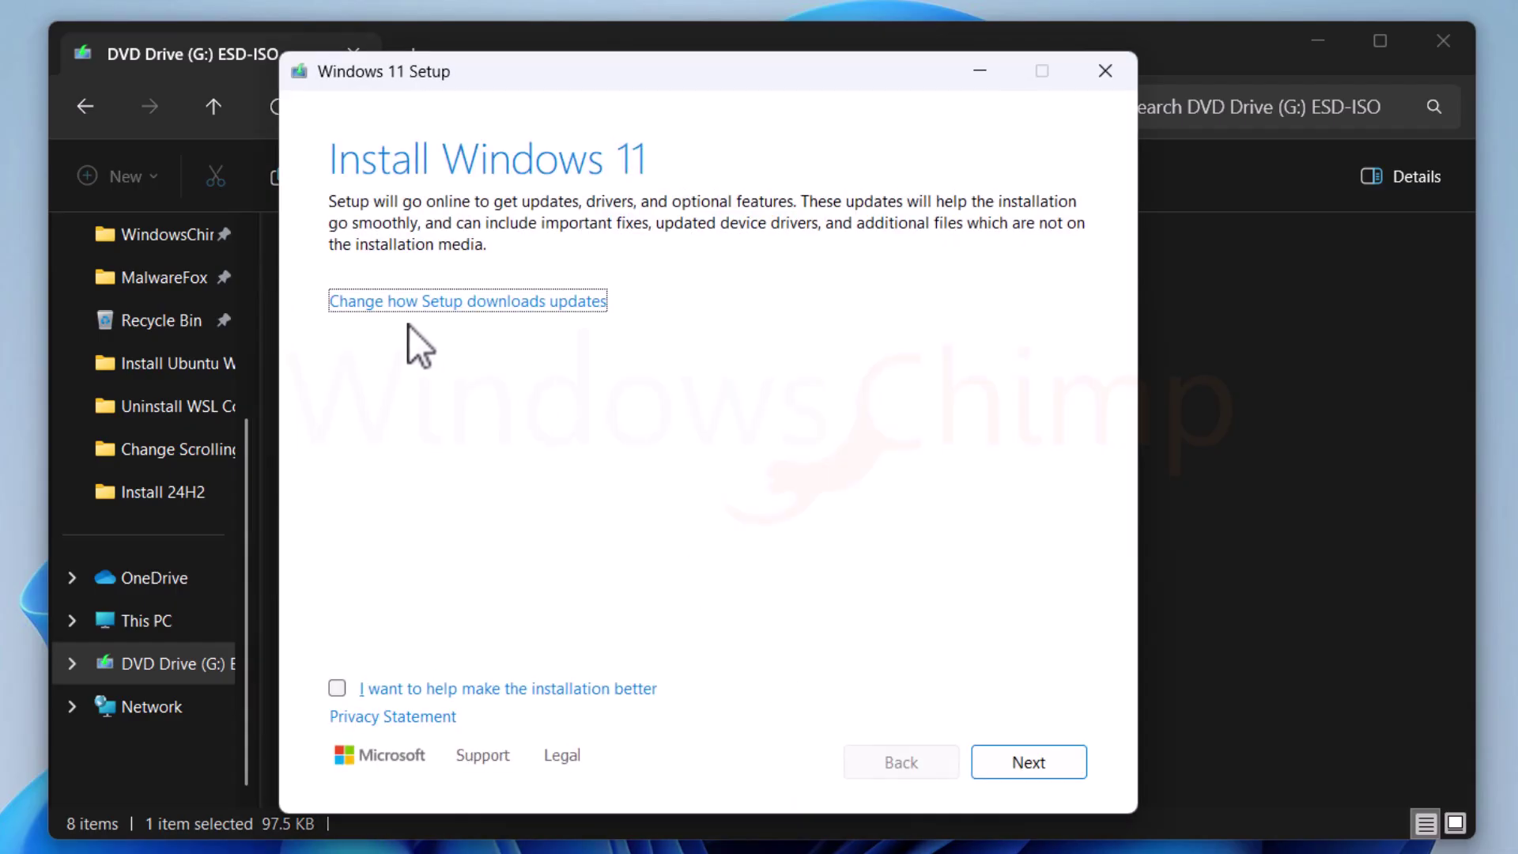
pyautogui.click(408, 303)
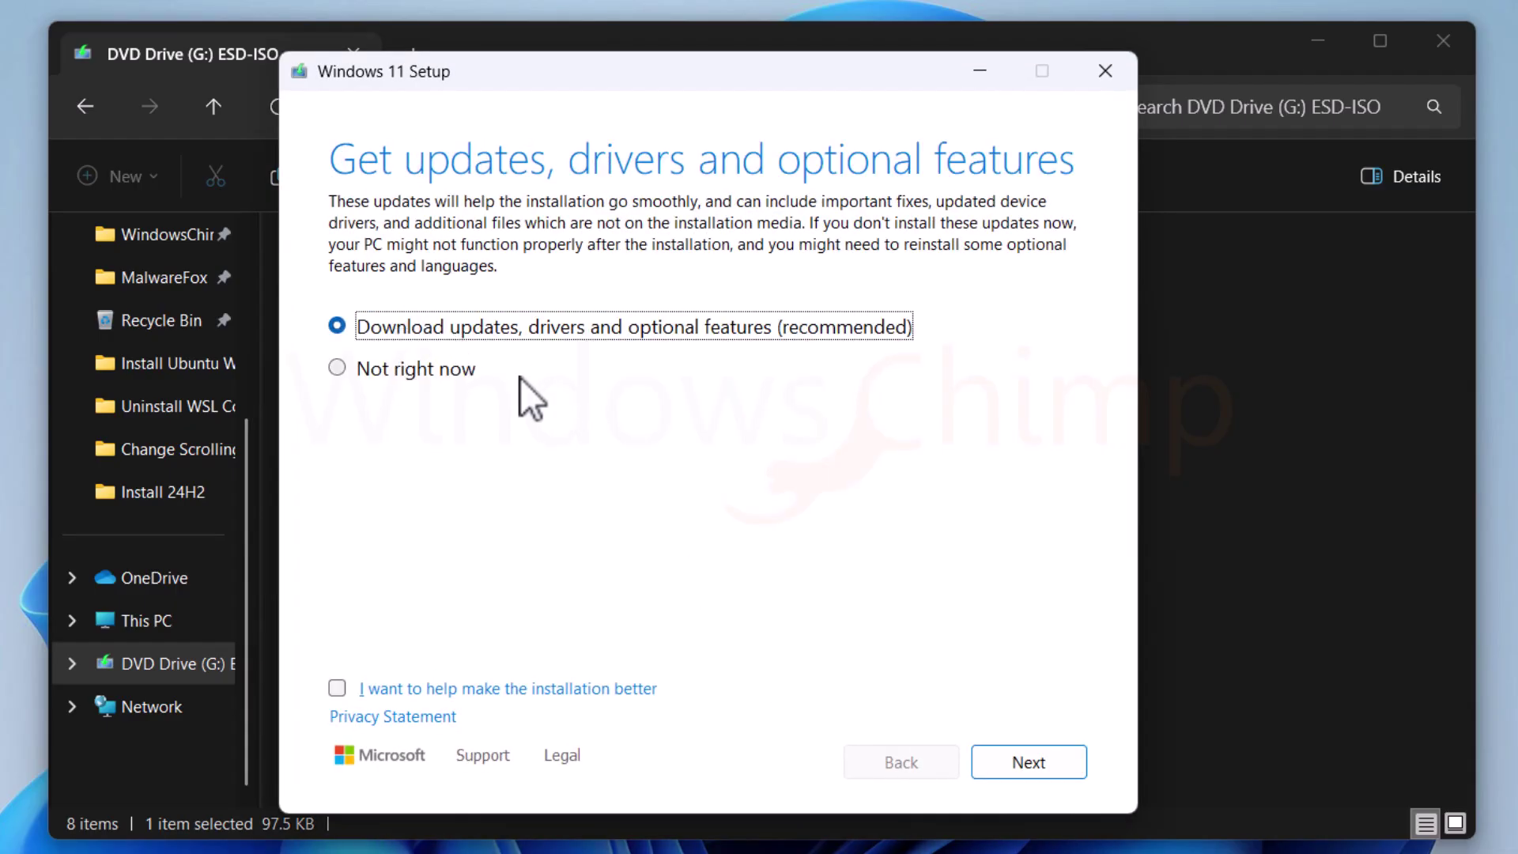
pyautogui.click(402, 371)
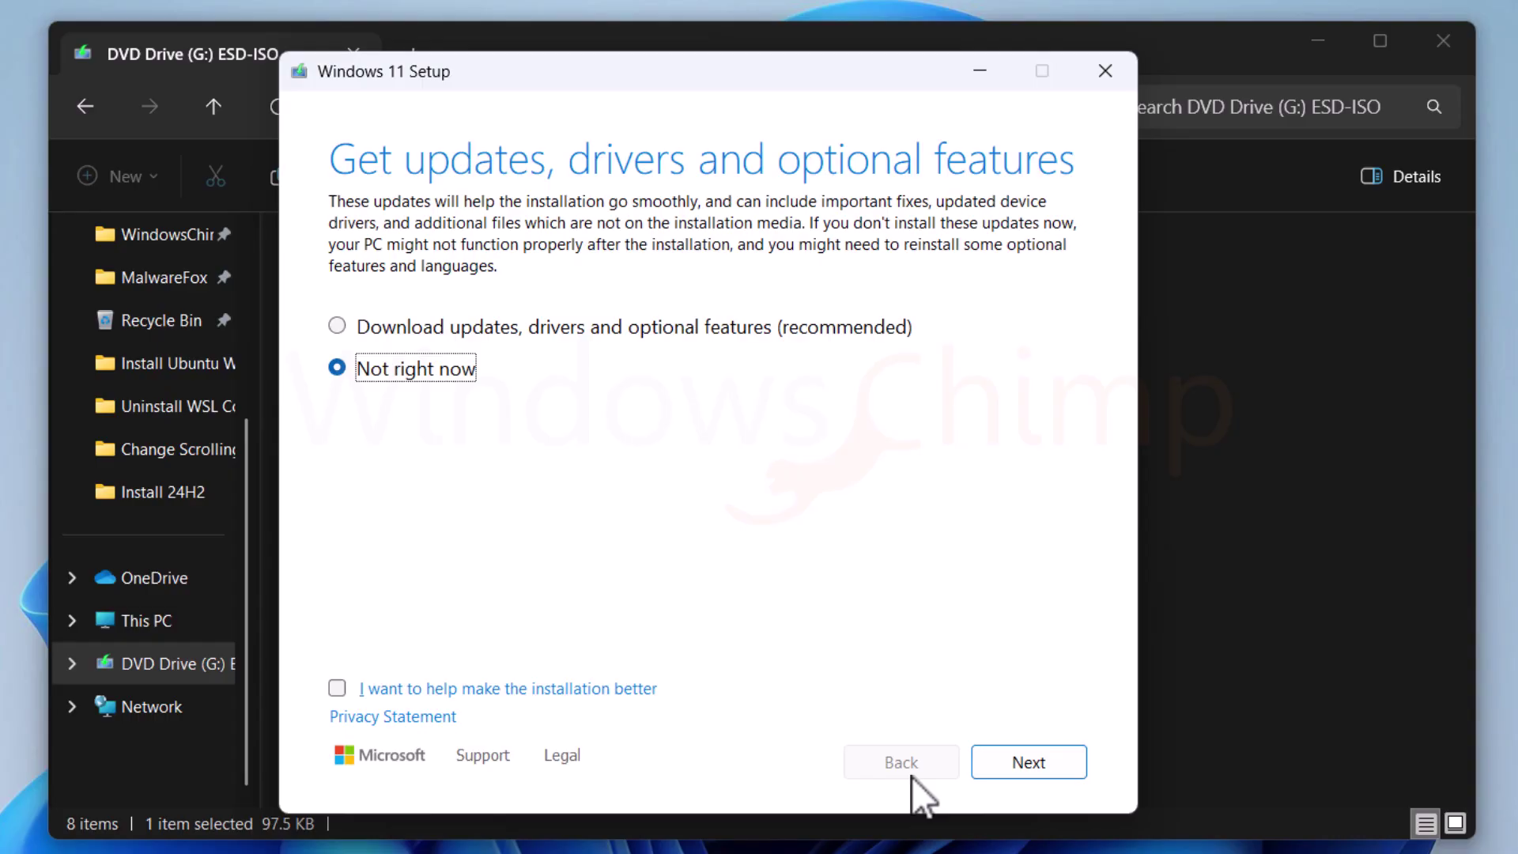
pyautogui.click(1006, 765)
pyautogui.scroll(-5, 719, 610)
pyautogui.scroll(-5, 718, 605)
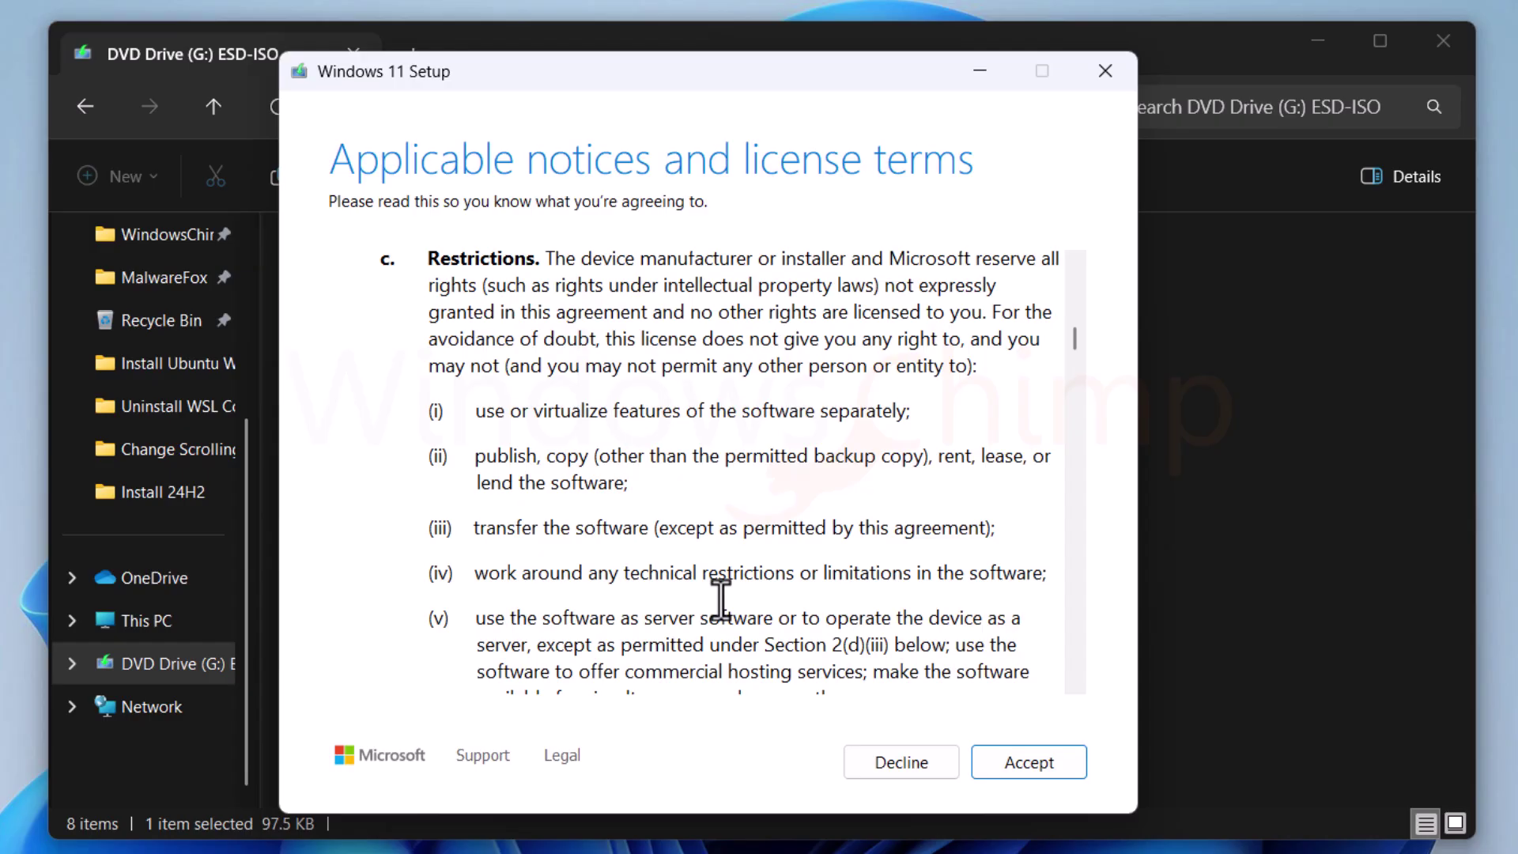
pyautogui.scroll(-5, 721, 610)
pyautogui.click(1028, 761)
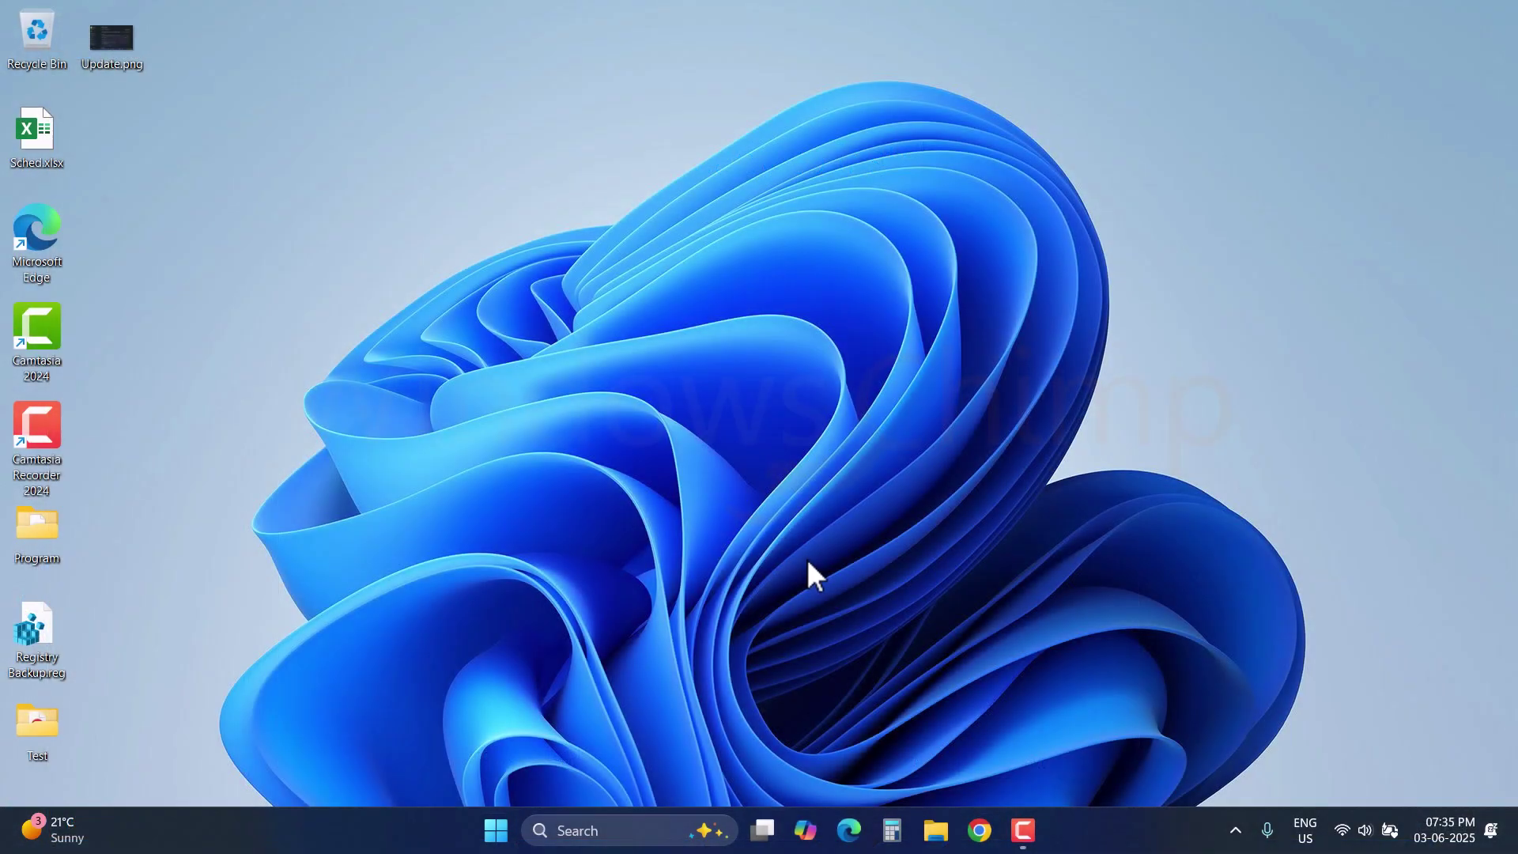
# Run winver from the Run prompt to confirm the Windows version
pyautogui.press('super+r')
pyautogui.click(168, 765)
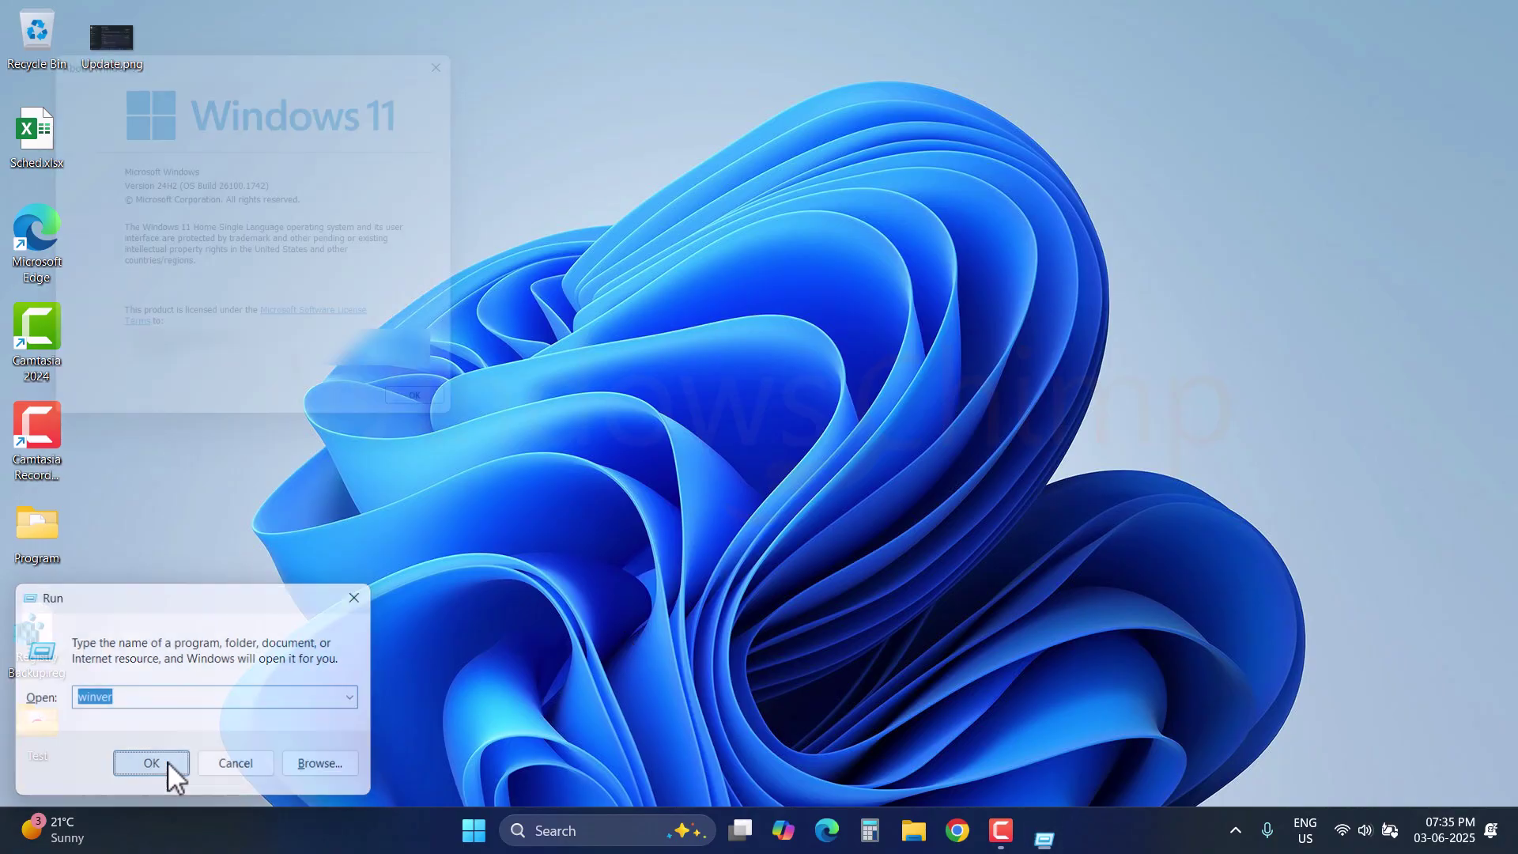